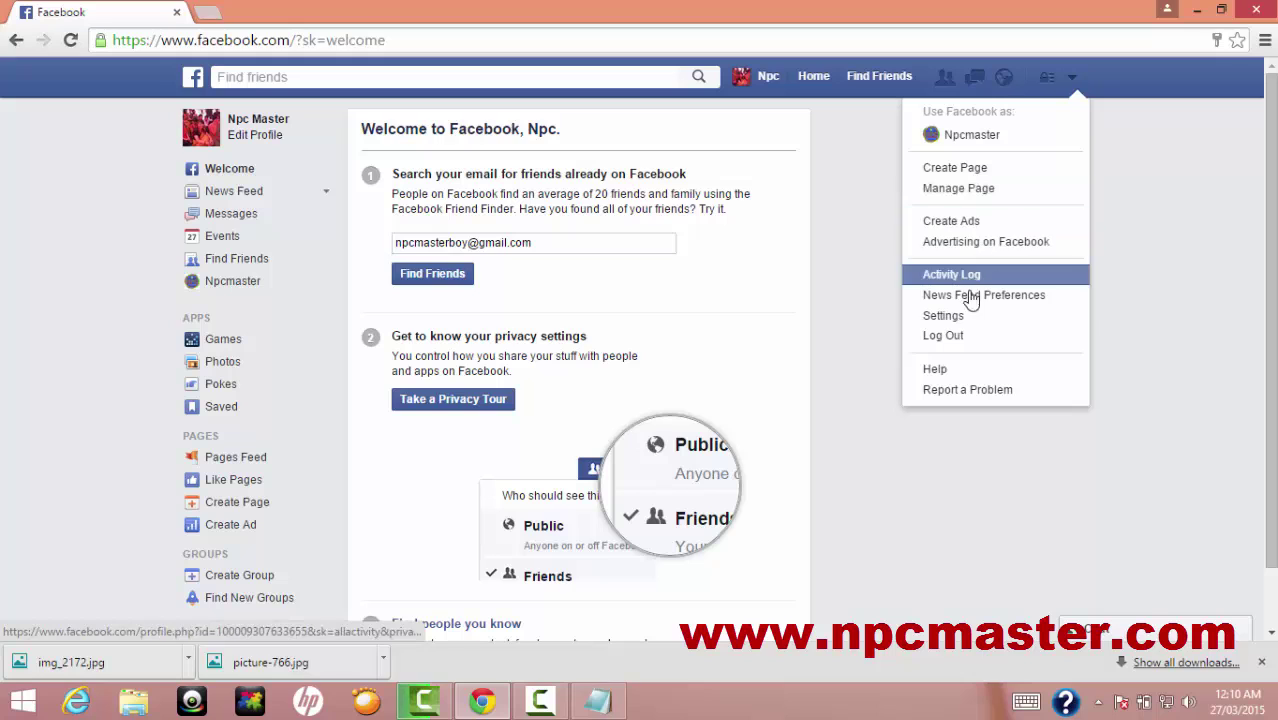
Replace the account's first and last name, review it, confirm with the account password, and save.
{"action": "left_click", "coordinate": [969, 315]}
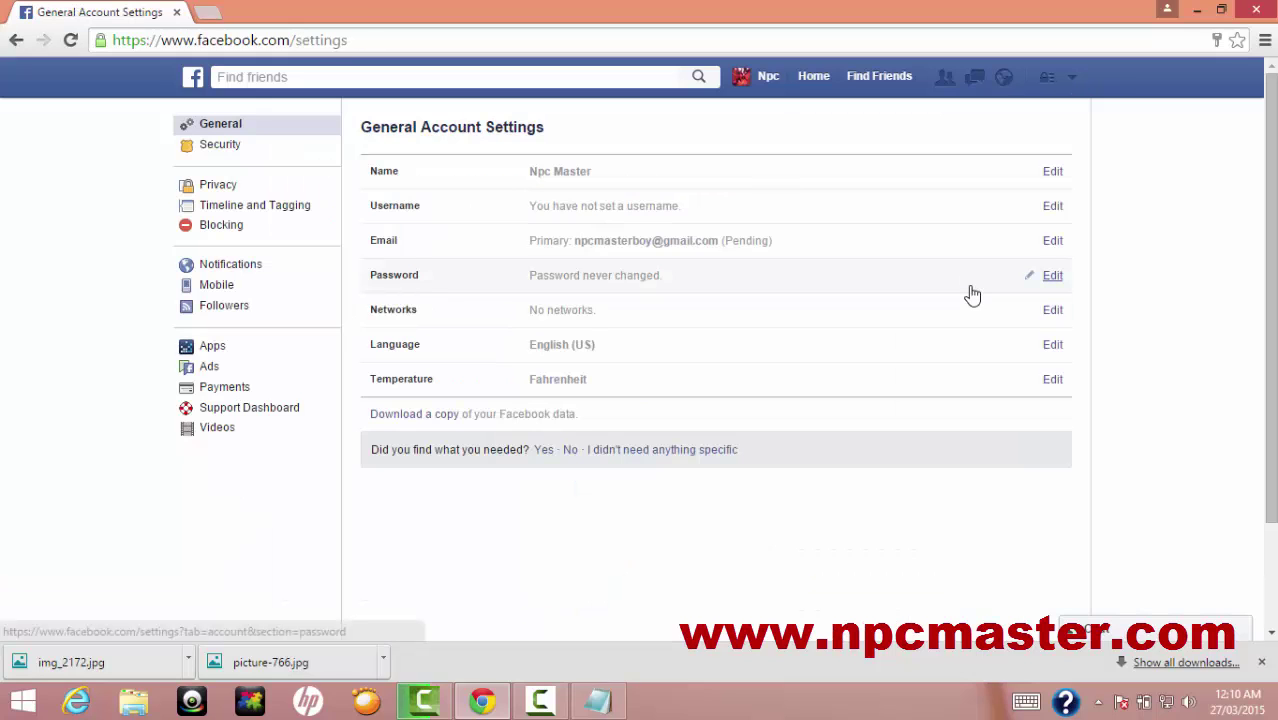
{"action": "left_click", "coordinate": [1052, 176]}
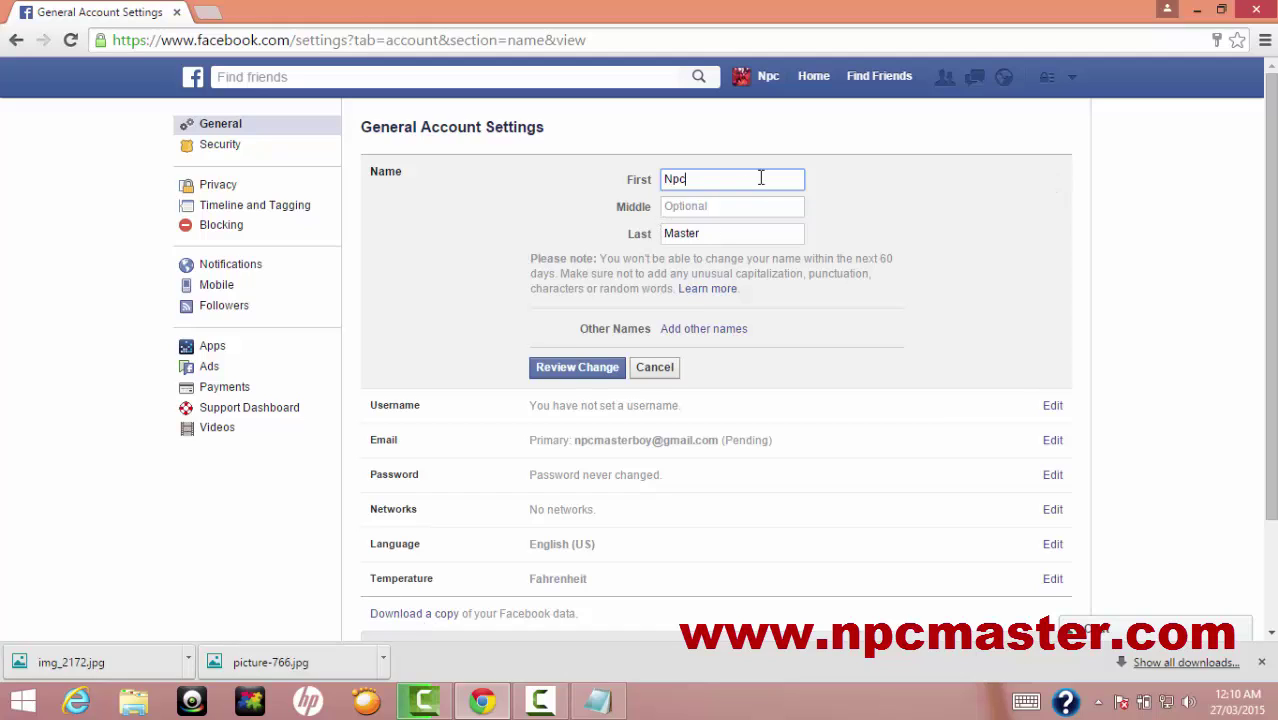
{"action": "key", "text": "BackSpace"}
{"action": "key", "text": "BackSpace"}
{"action": "type", "text": "D"}
{"action": "left_click", "coordinate": [726, 242]}
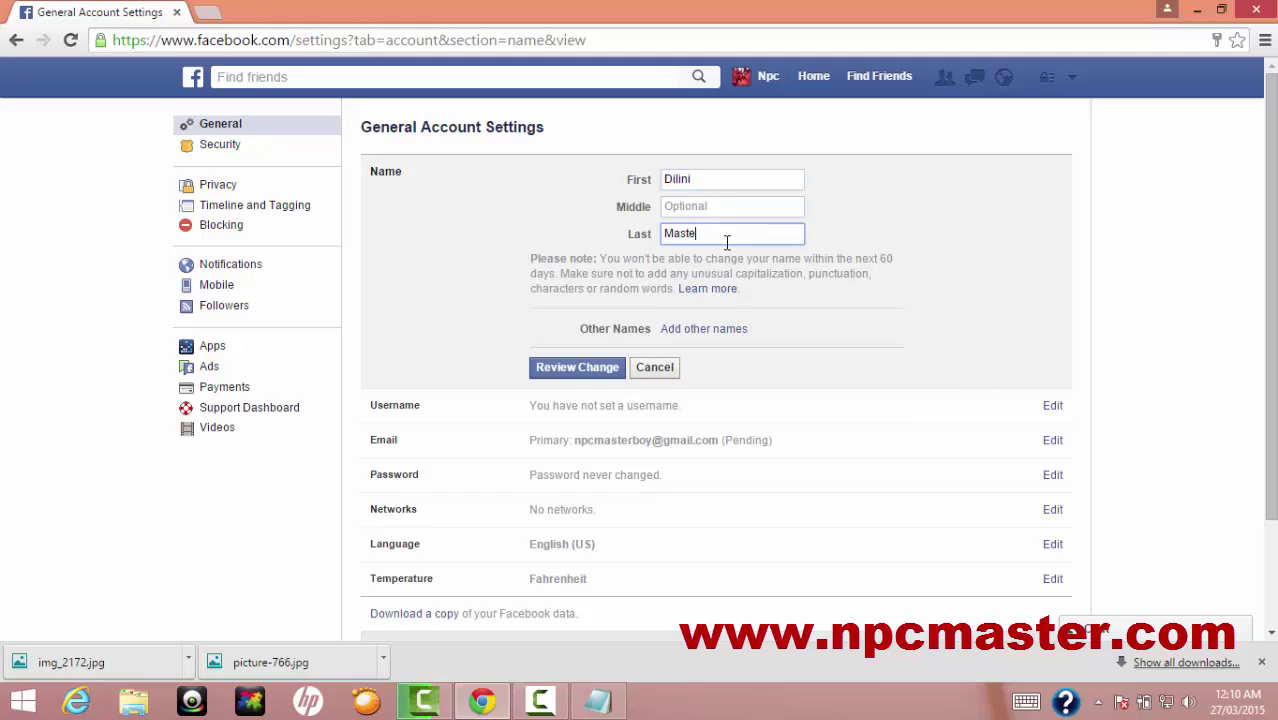
{"action": "key", "text": "BackSpace"}
{"action": "key", "text": "BackSpace"}
{"action": "key", "text": "BackSpace"}
{"action": "key", "text": "BackSpace"}
{"action": "key", "text": "BackSpace"}
{"action": "type", "text": "perera"}
{"action": "left_click", "coordinate": [598, 376]}
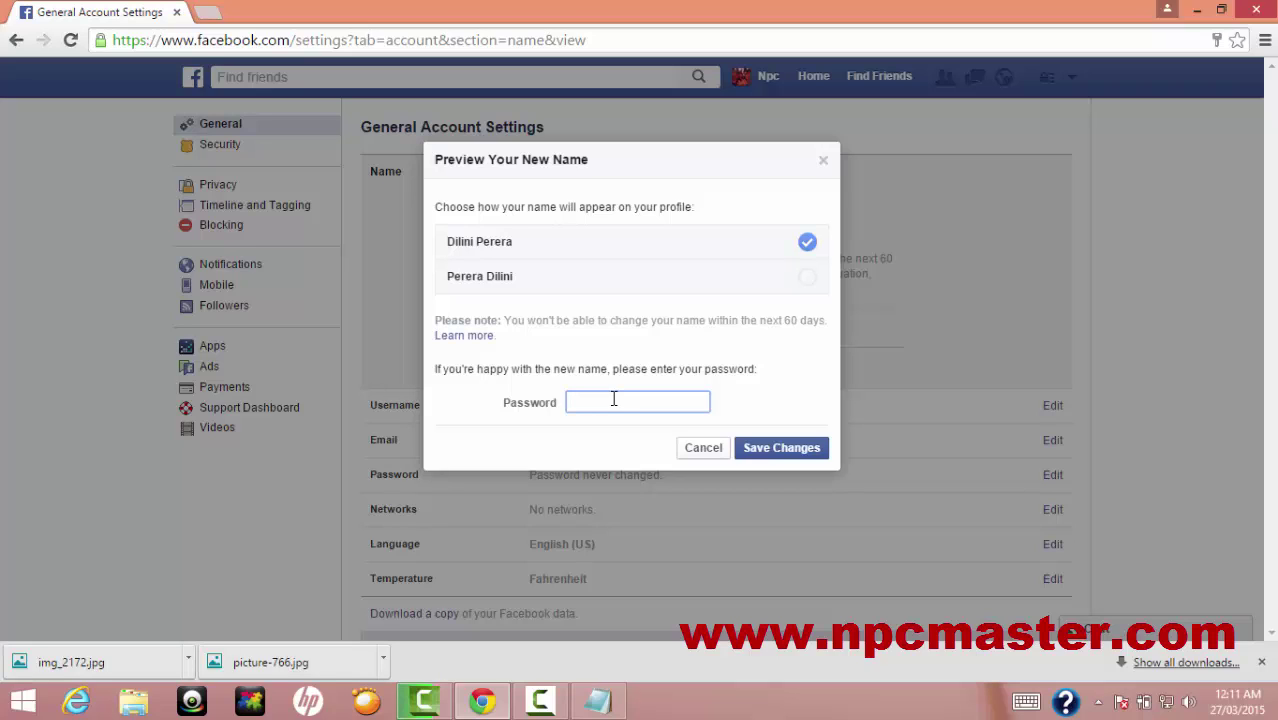
{"action": "type", "text": "••••••••••"}
{"action": "left_click", "coordinate": [752, 450]}
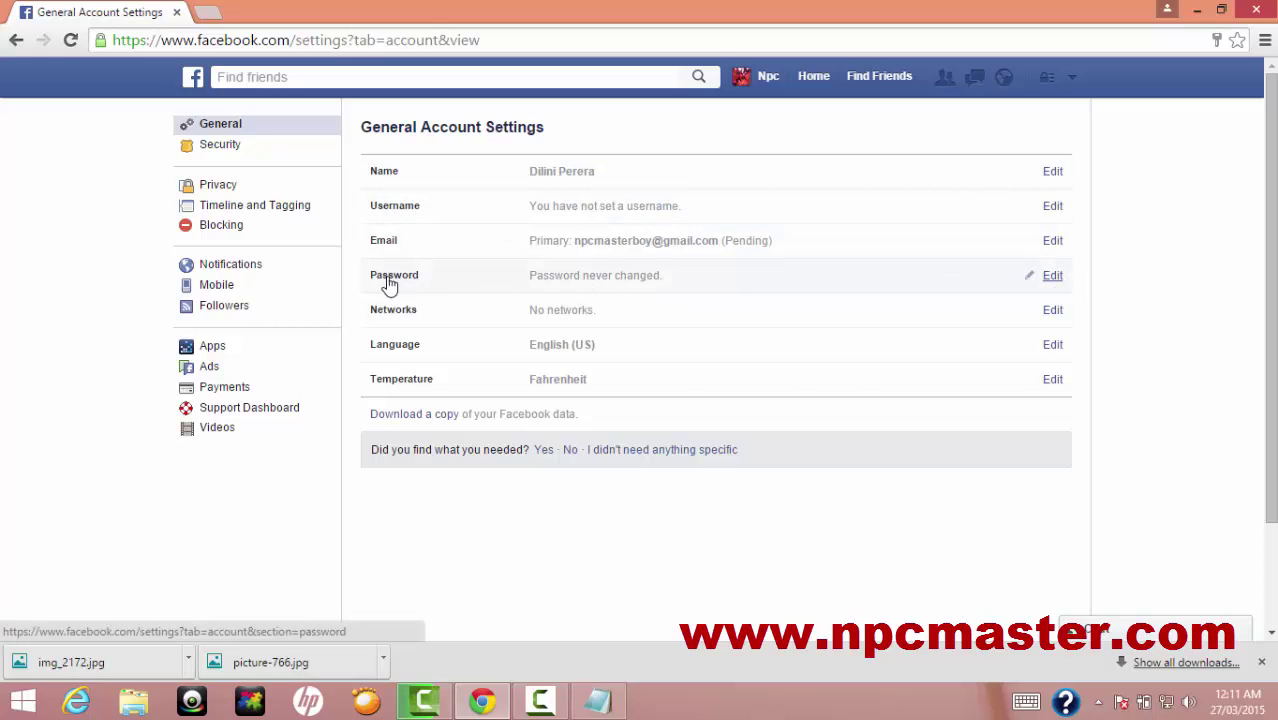
Look through the Password and Email edit fields, then switch to the Mobile settings page.
{"action": "left_click", "coordinate": [1053, 278]}
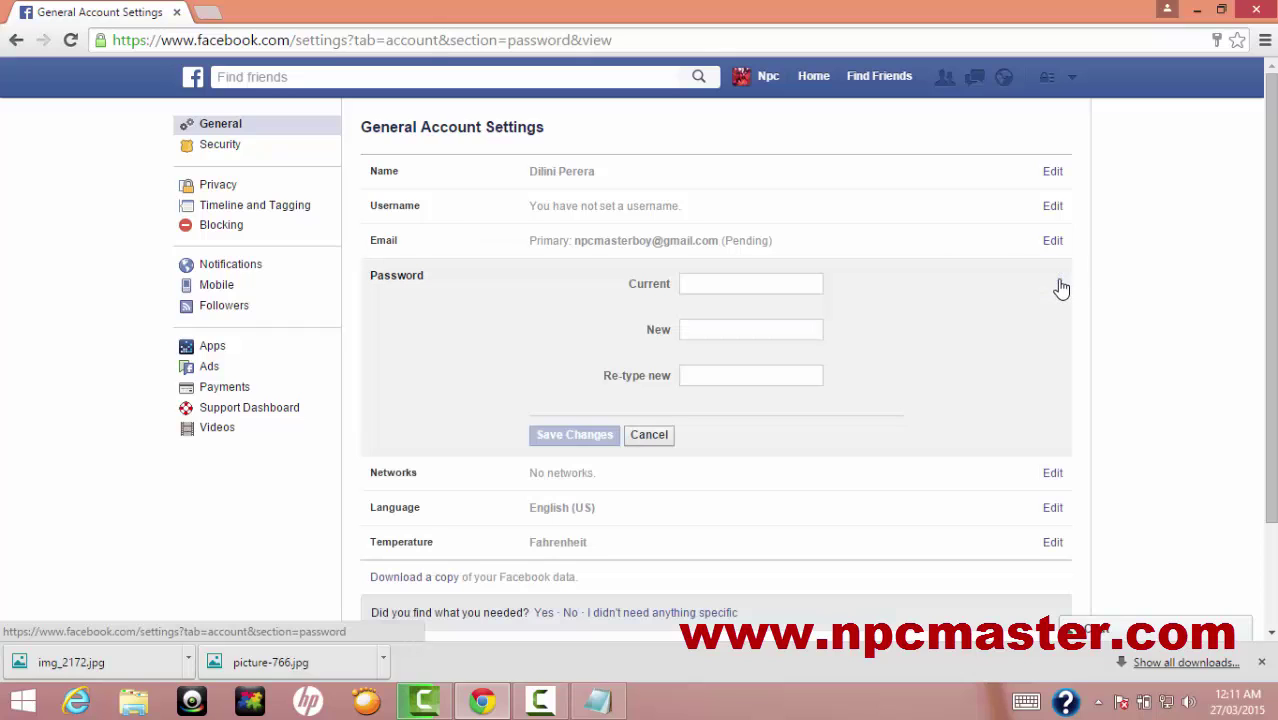
{"action": "left_click", "coordinate": [733, 288]}
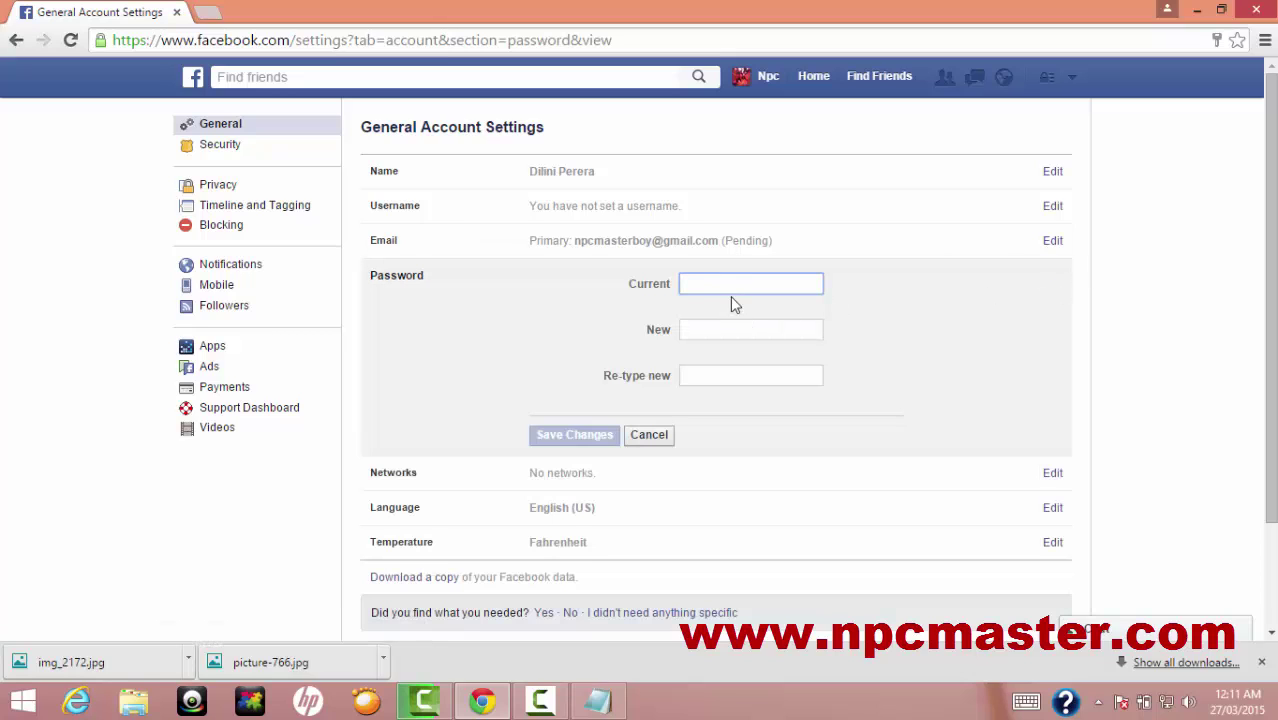
{"action": "left_click", "coordinate": [729, 336]}
{"action": "left_click", "coordinate": [719, 383]}
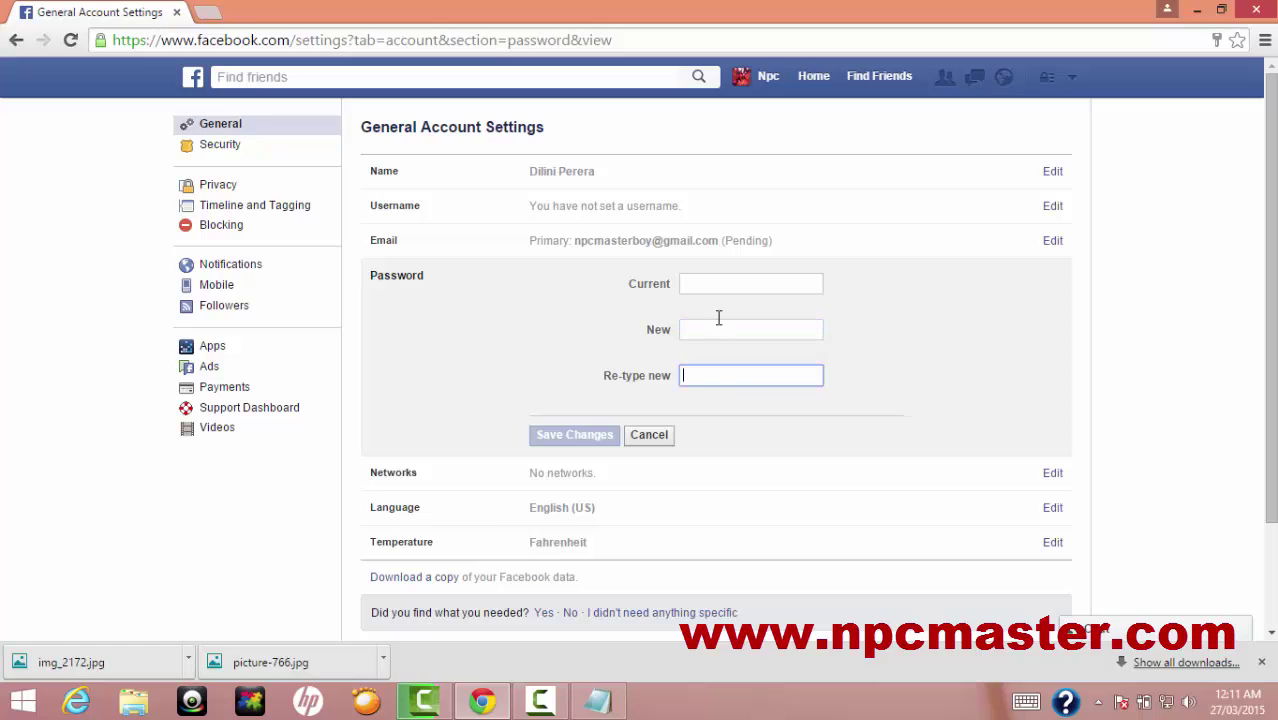
{"action": "left_click", "coordinate": [718, 289]}
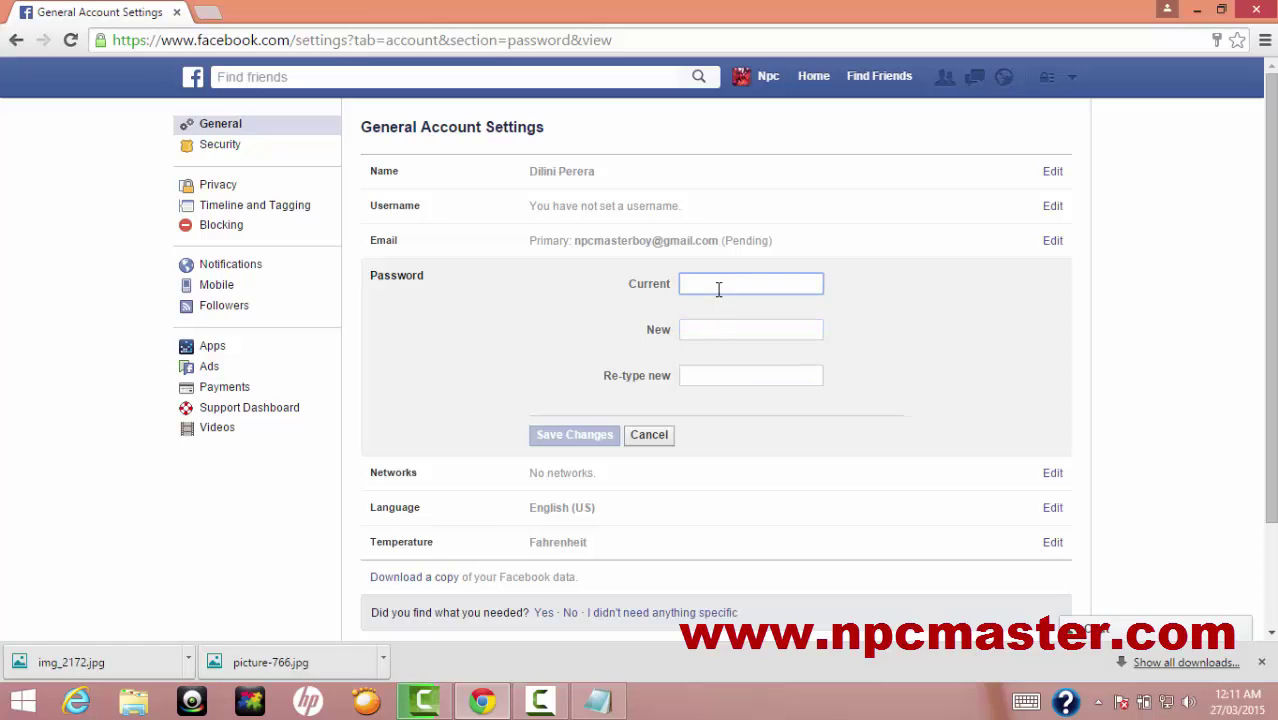
{"action": "left_click", "coordinate": [1047, 252]}
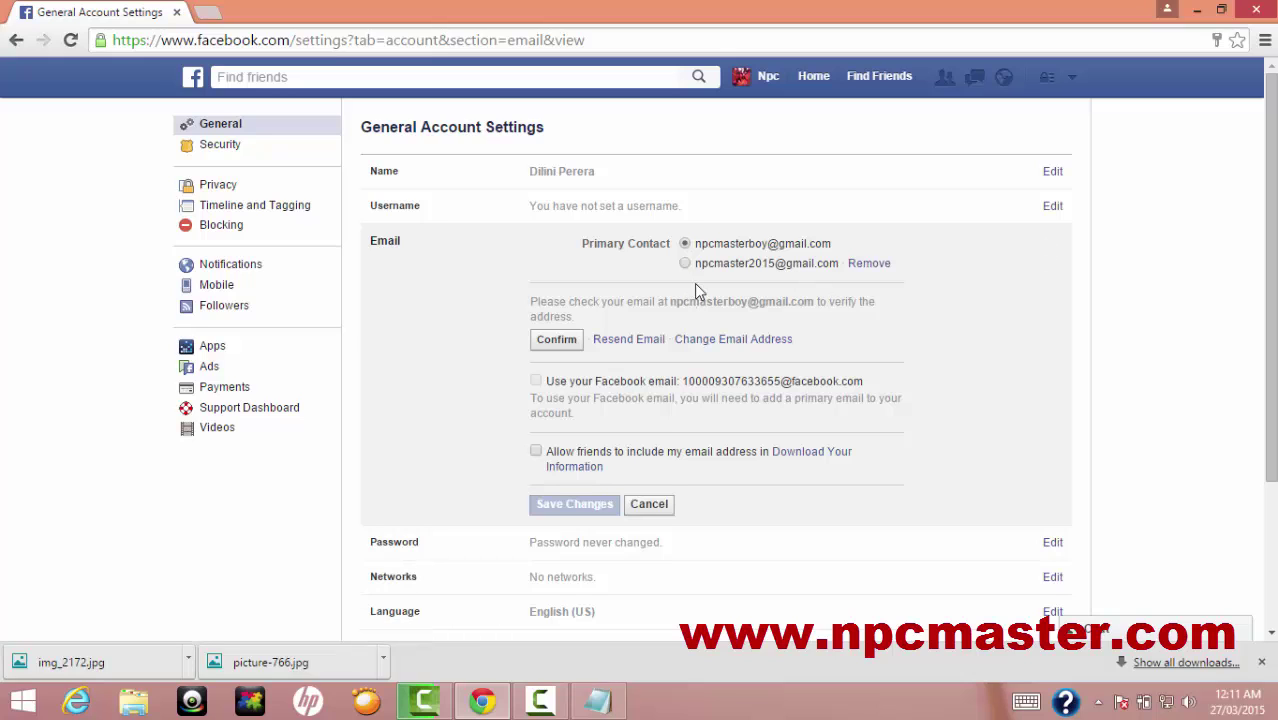
{"action": "left_click", "coordinate": [249, 296]}
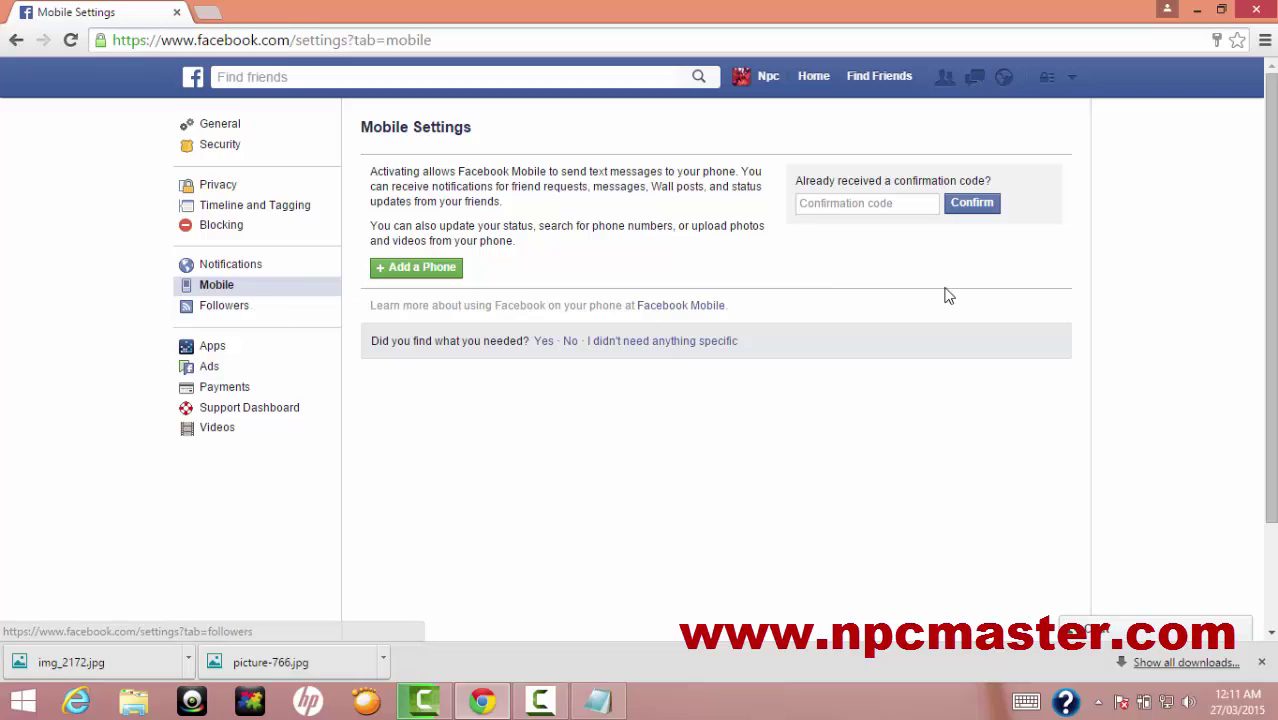
Enter the phone number into the Confirmation code box on Mobile Settings.
{"action": "left_click", "coordinate": [865, 204]}
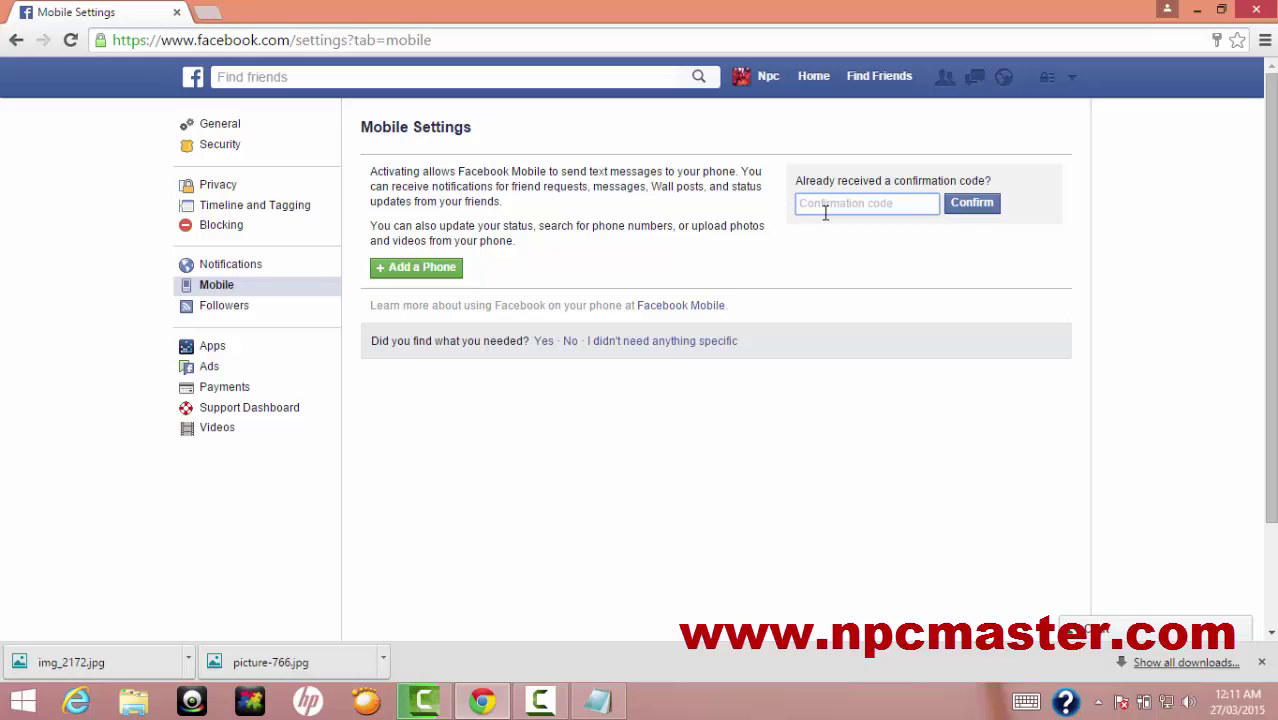
{"action": "type", "text": "0"}
{"action": "key", "text": "BackSpace"}
Submit the code and begin Facebook Texts activation with carrier Mobitel (PVT) Ltd.
{"action": "left_click", "coordinate": [979, 215]}
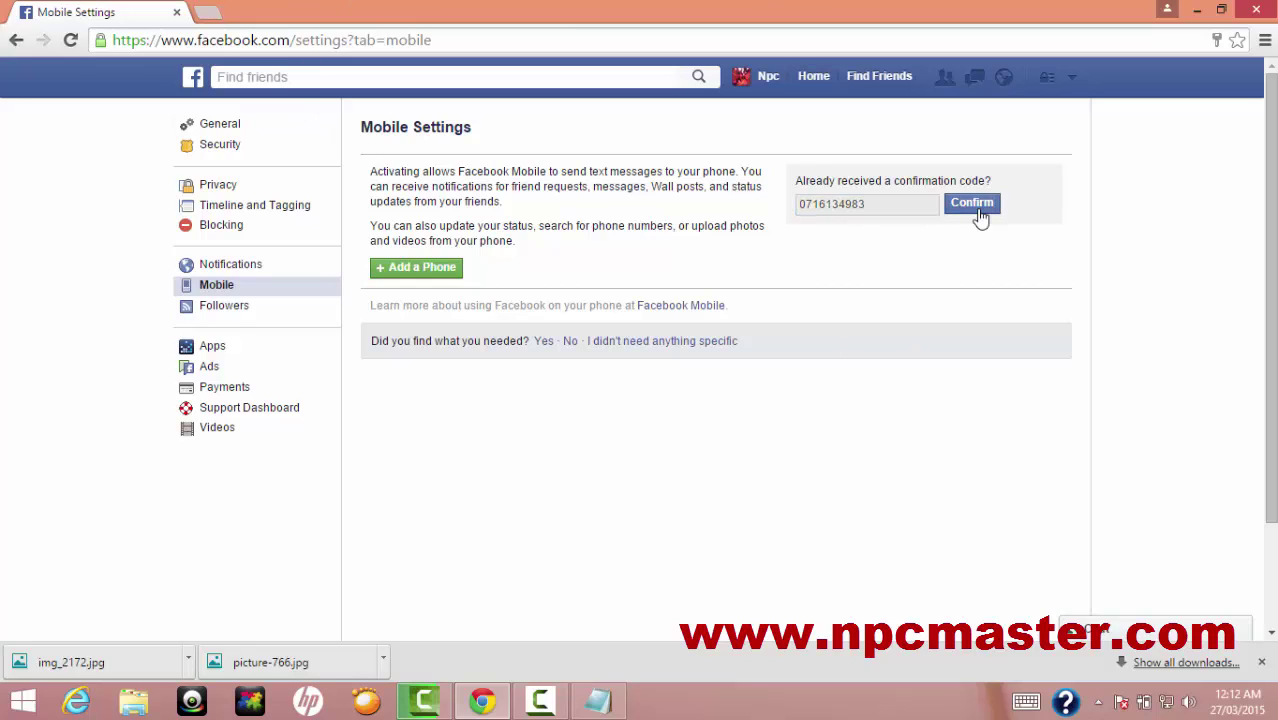
{"action": "left_click", "coordinate": [421, 270]}
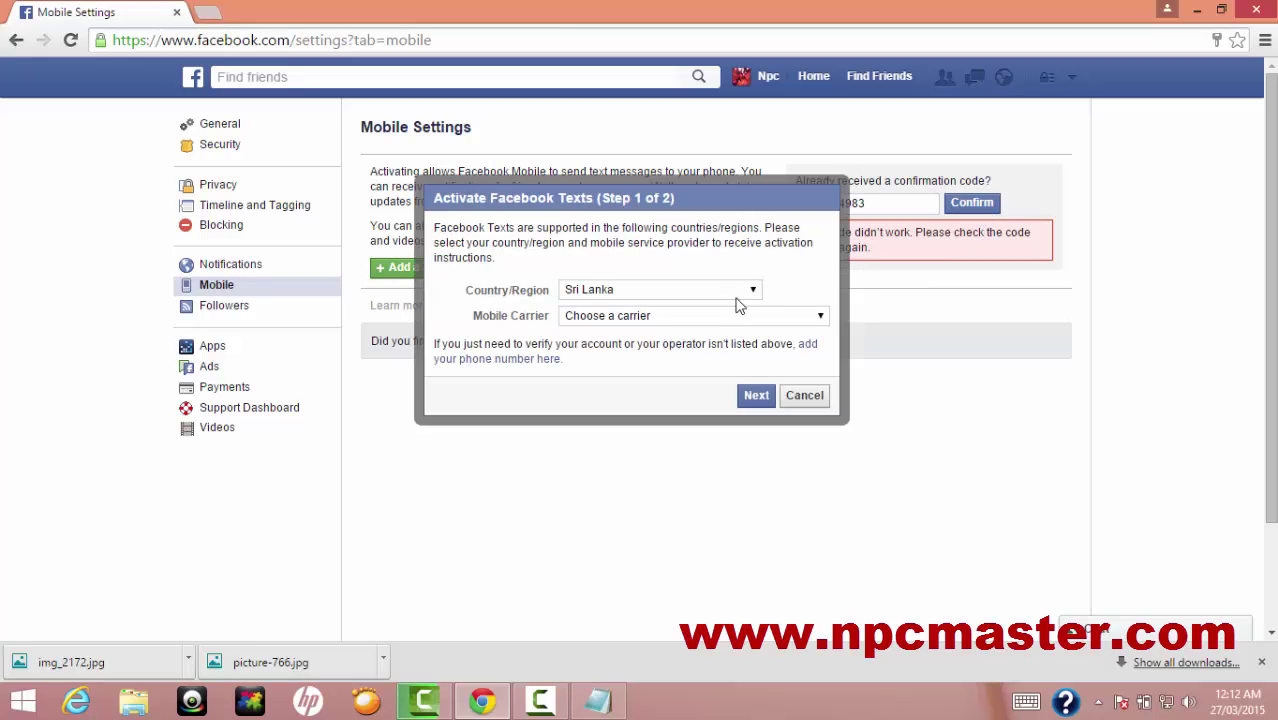
{"action": "left_click", "coordinate": [729, 318]}
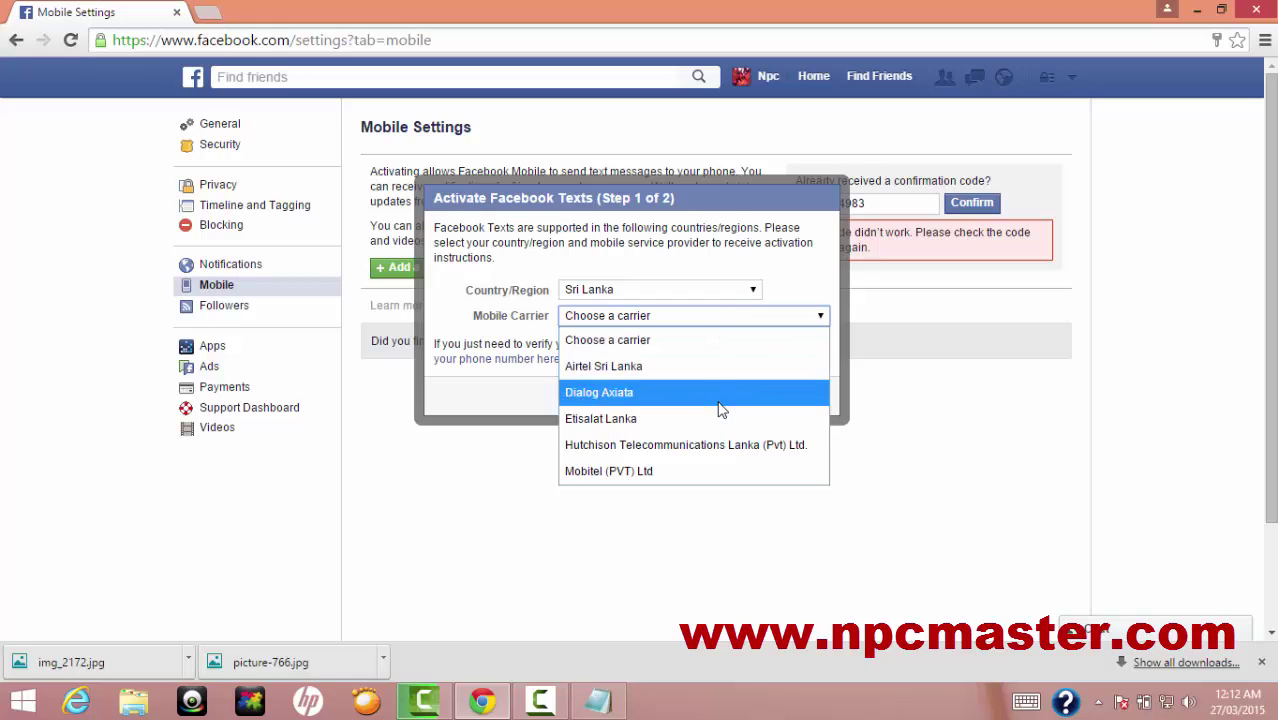
{"action": "left_click", "coordinate": [680, 475]}
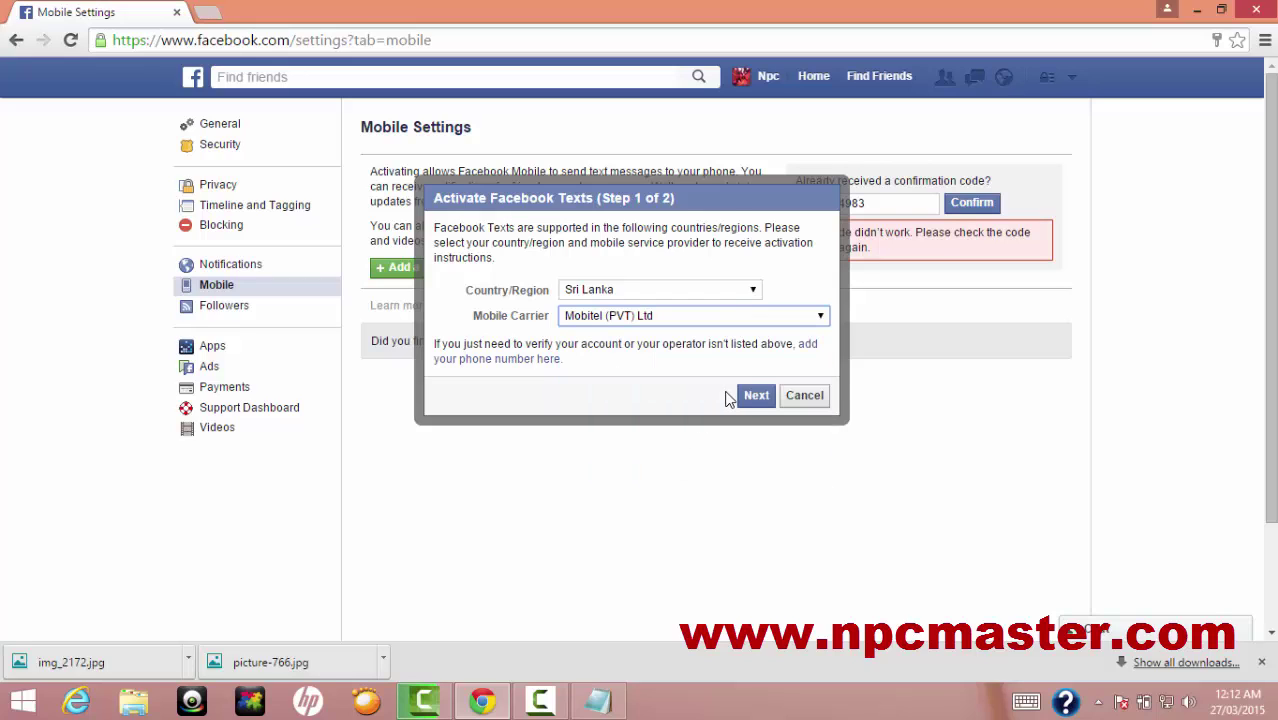
{"action": "left_click", "coordinate": [756, 397]}
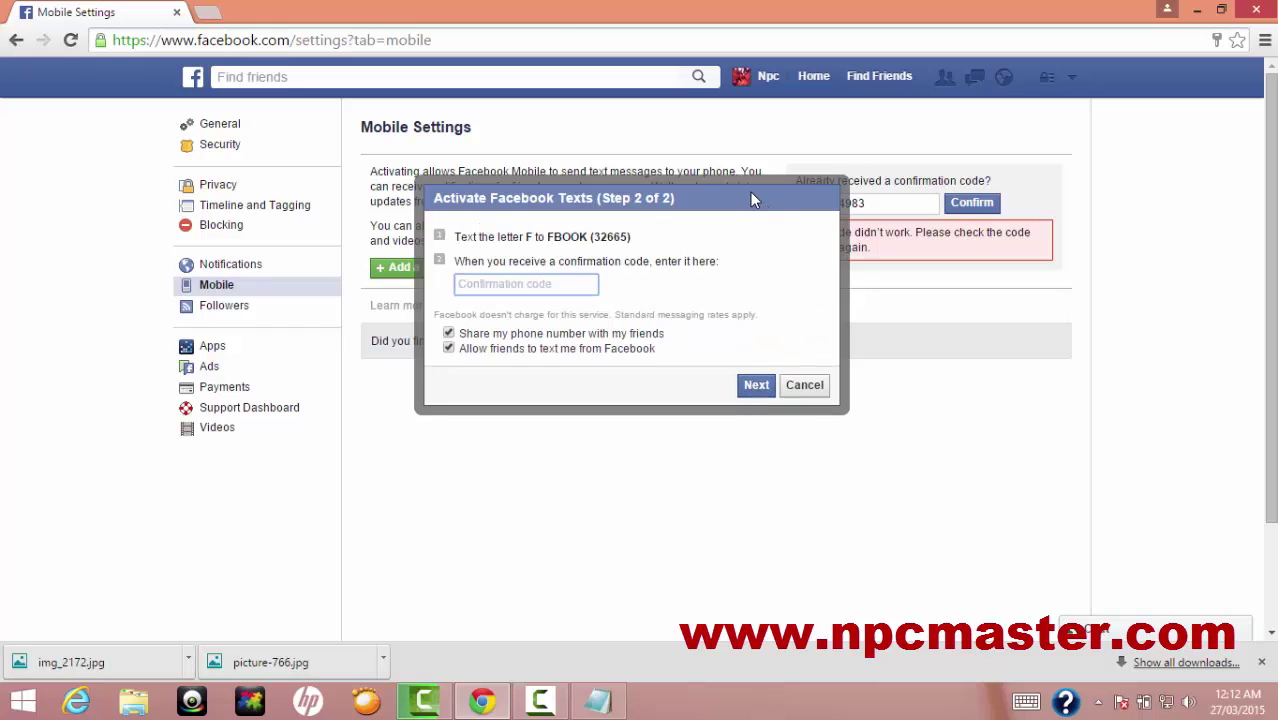
{"action": "left_click_drag", "start_coordinate": [722, 225], "coordinate": [718, 247]}
{"action": "left_click", "coordinate": [863, 275]}
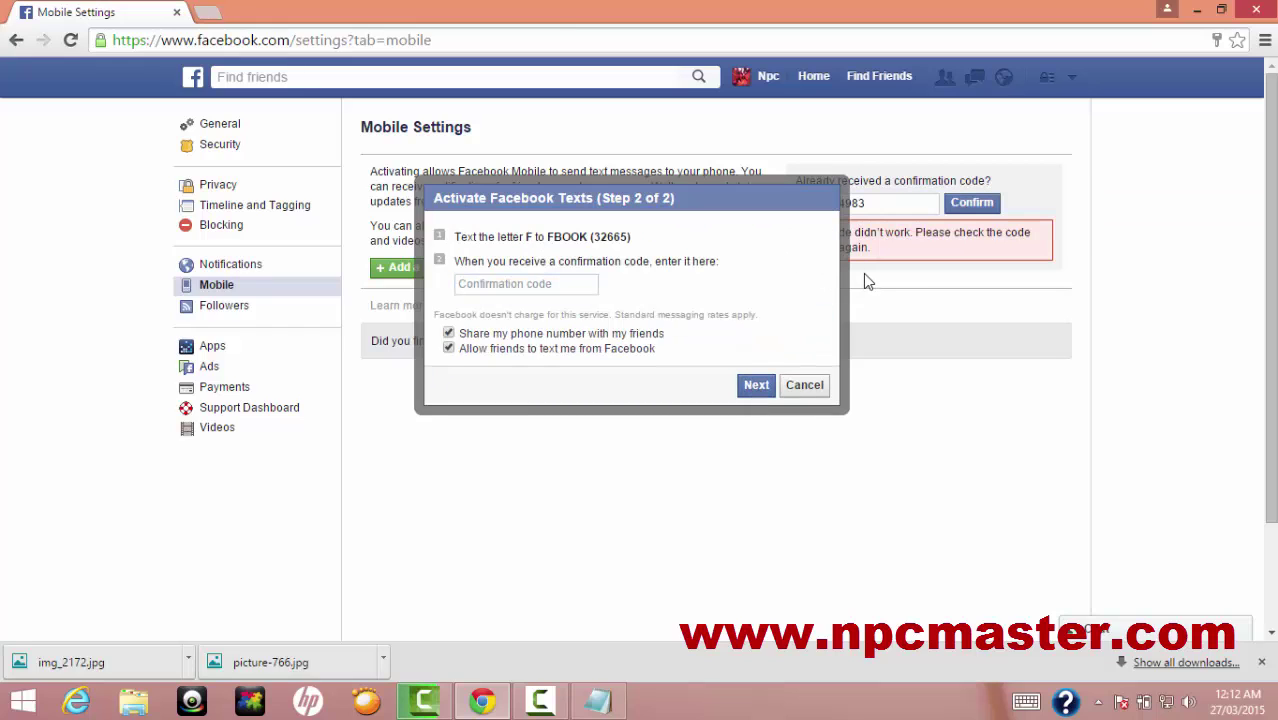
Copy the number from the code box into the activation code field, submit it, and dismiss the error.
{"action": "left_click_drag", "start_coordinate": [913, 203], "coordinate": [797, 193]}
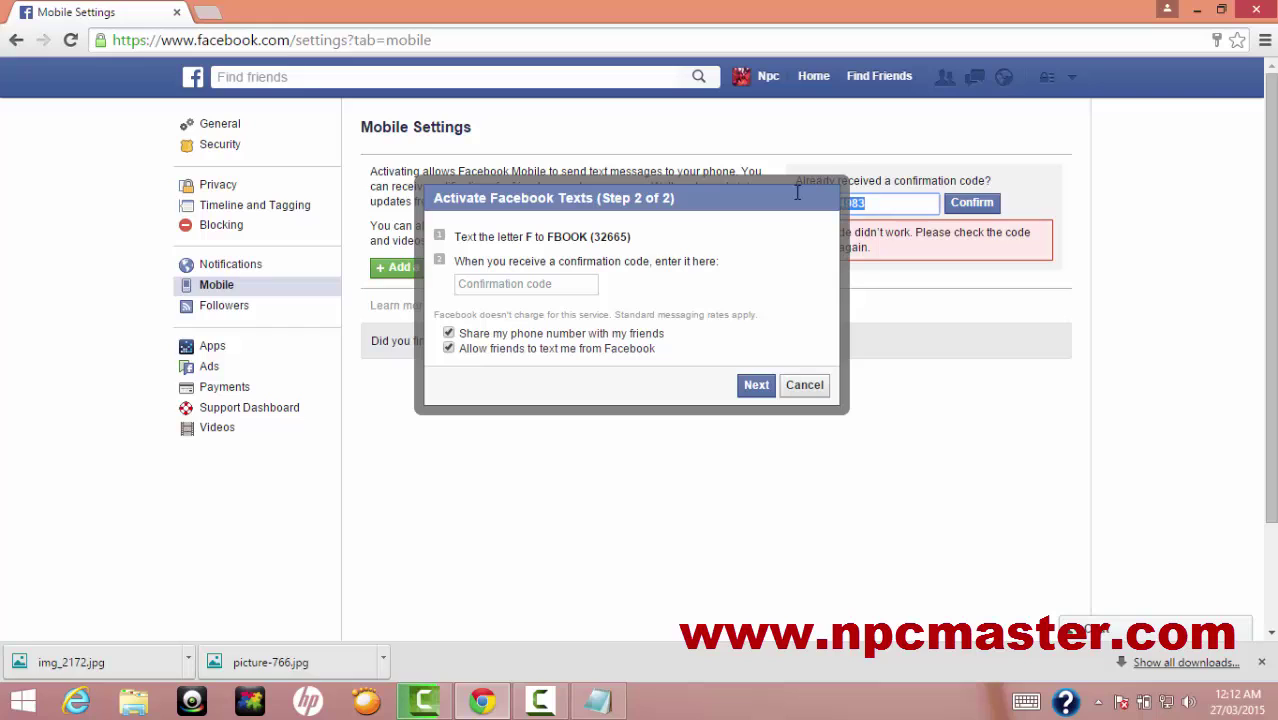
{"action": "right_click", "coordinate": [859, 204]}
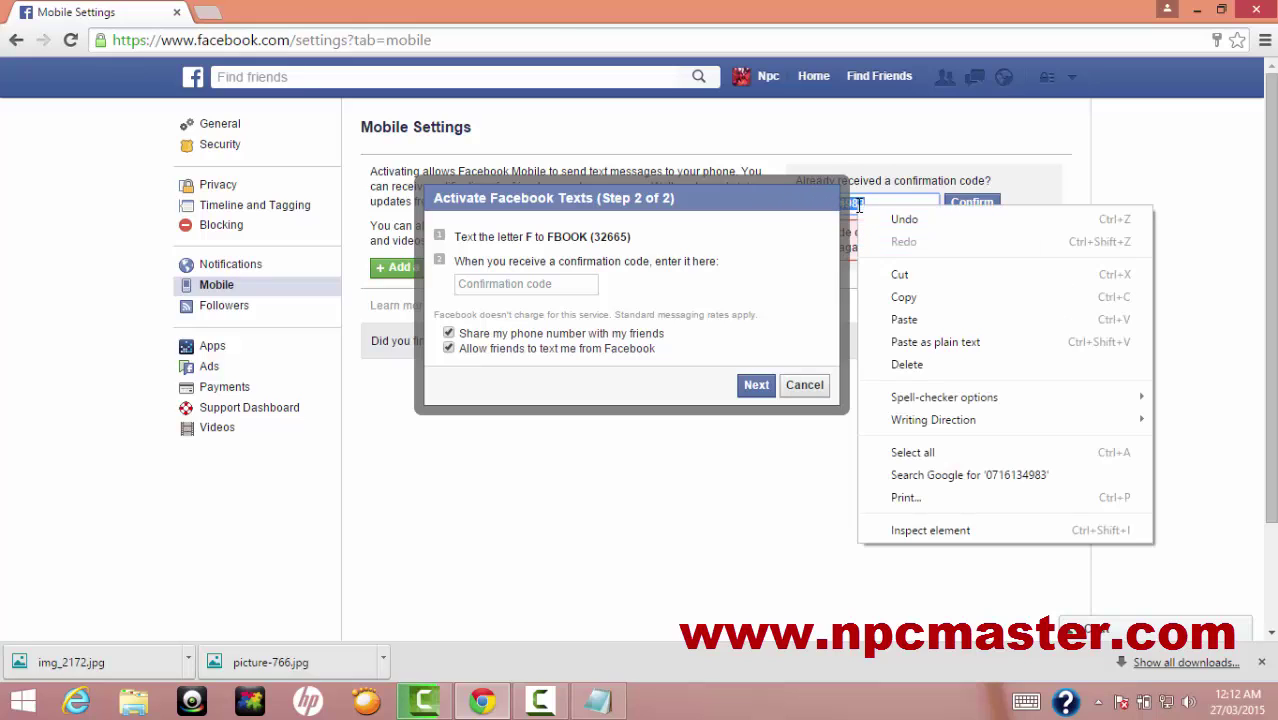
{"action": "left_click", "coordinate": [905, 297]}
{"action": "left_click", "coordinate": [566, 280]}
{"action": "right_click", "coordinate": [568, 280]}
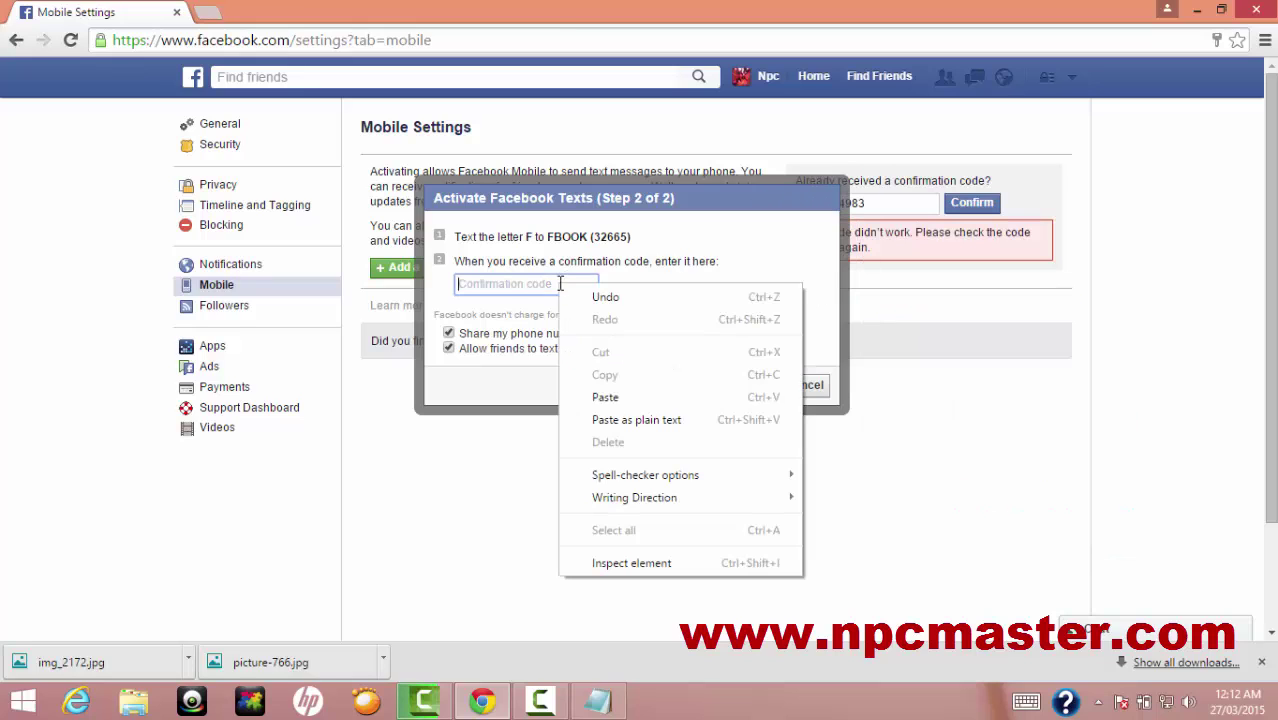
{"action": "left_click", "coordinate": [592, 398]}
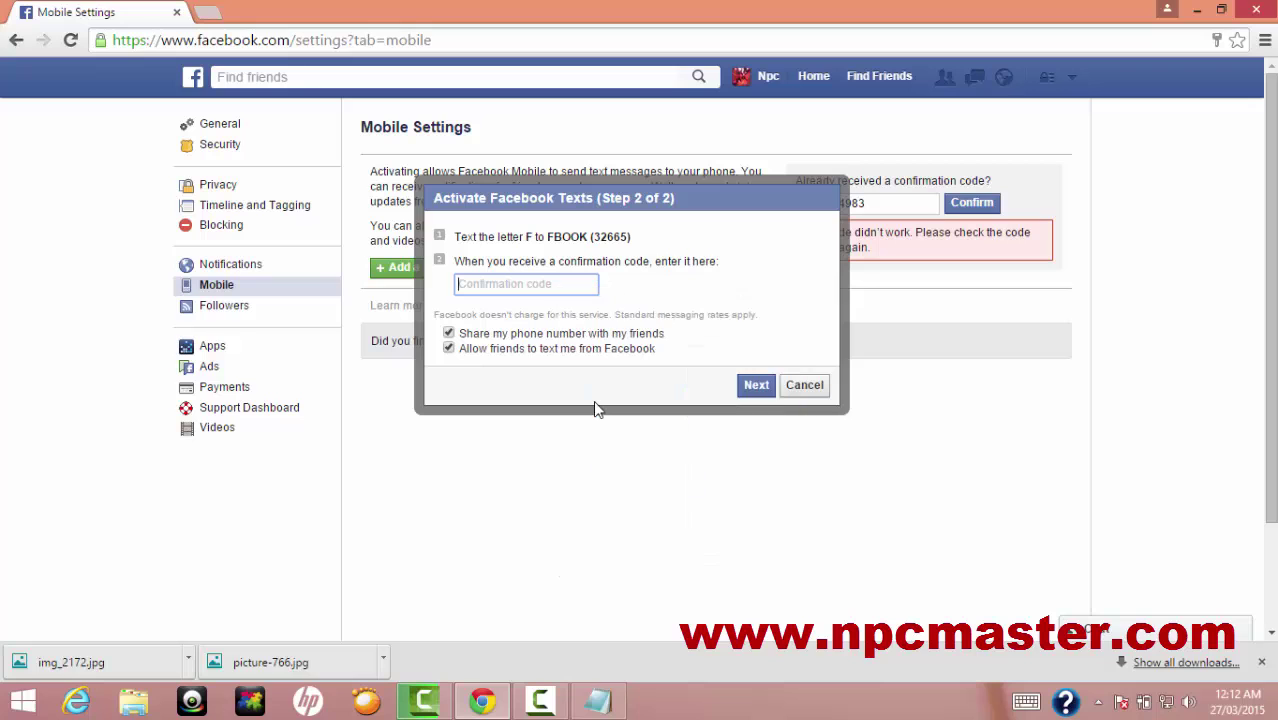
{"action": "left_click", "coordinate": [756, 385]}
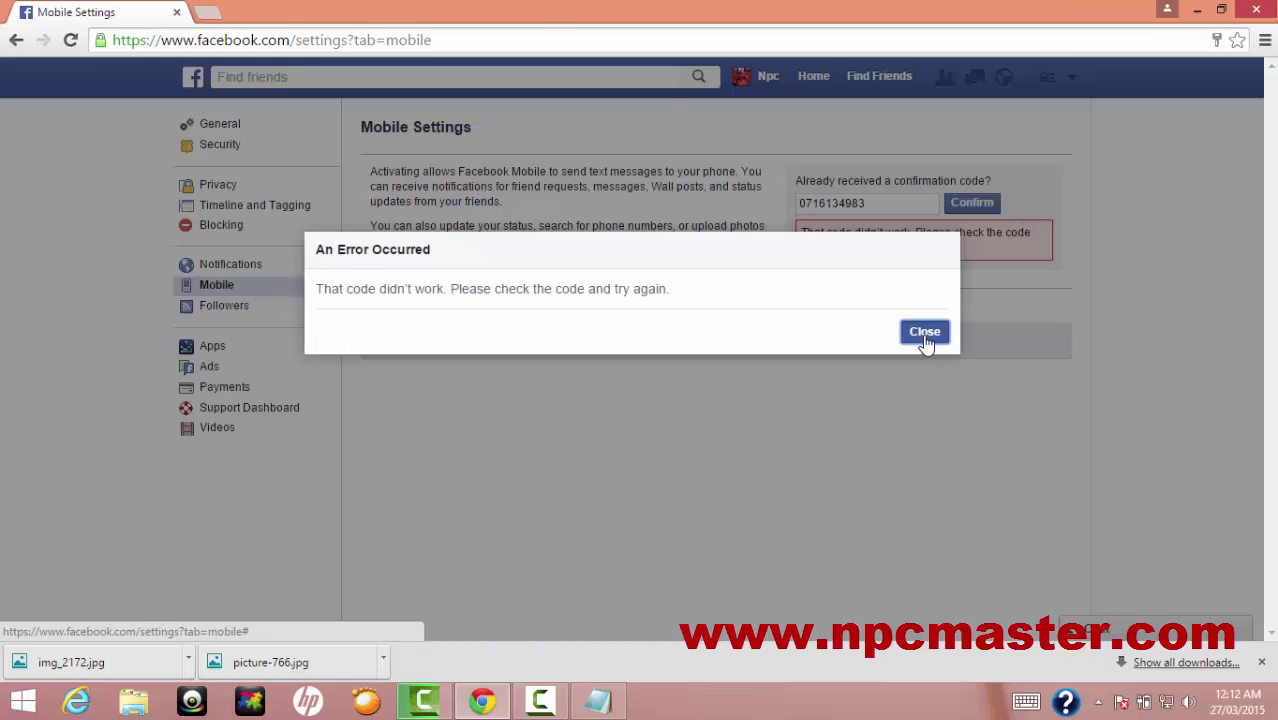
{"action": "left_click", "coordinate": [925, 333]}
Retry activation with Mobitel (PVT) Ltd, enter a new confirmation code, and dismiss the rejection error.
{"action": "left_click", "coordinate": [422, 270]}
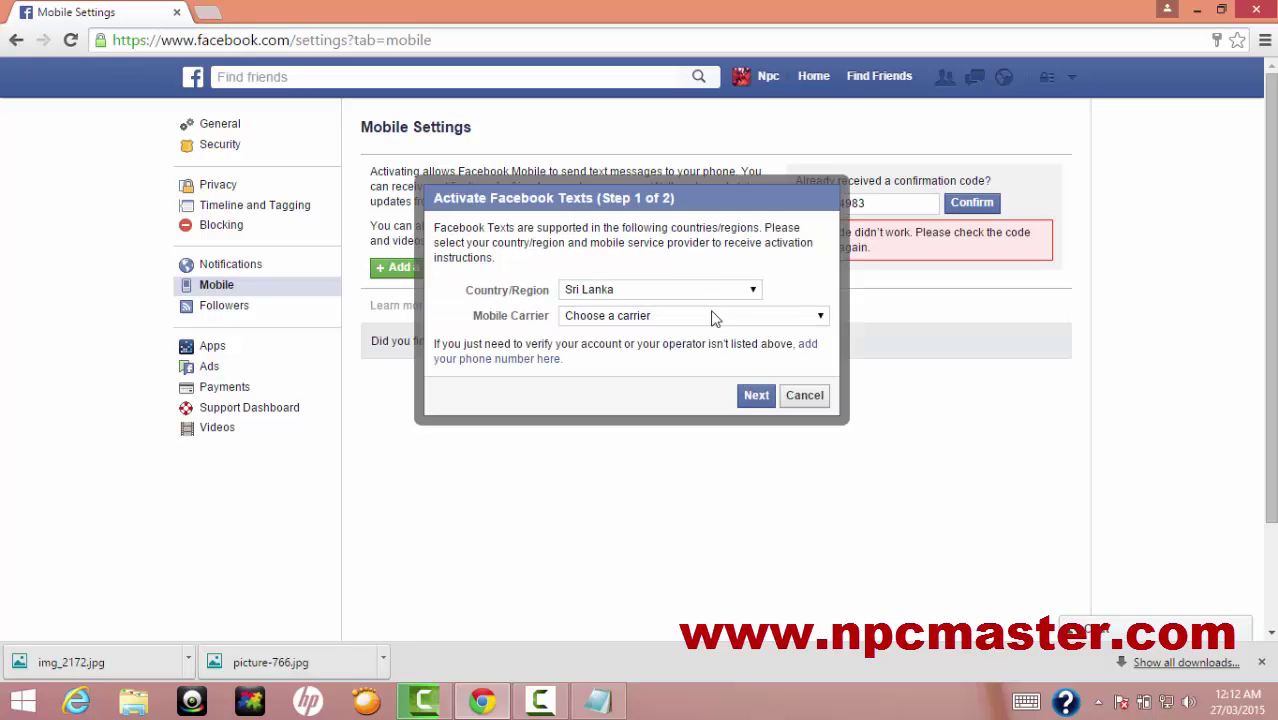
{"action": "left_click", "coordinate": [715, 316]}
{"action": "left_click", "coordinate": [665, 471]}
{"action": "left_click", "coordinate": [752, 395]}
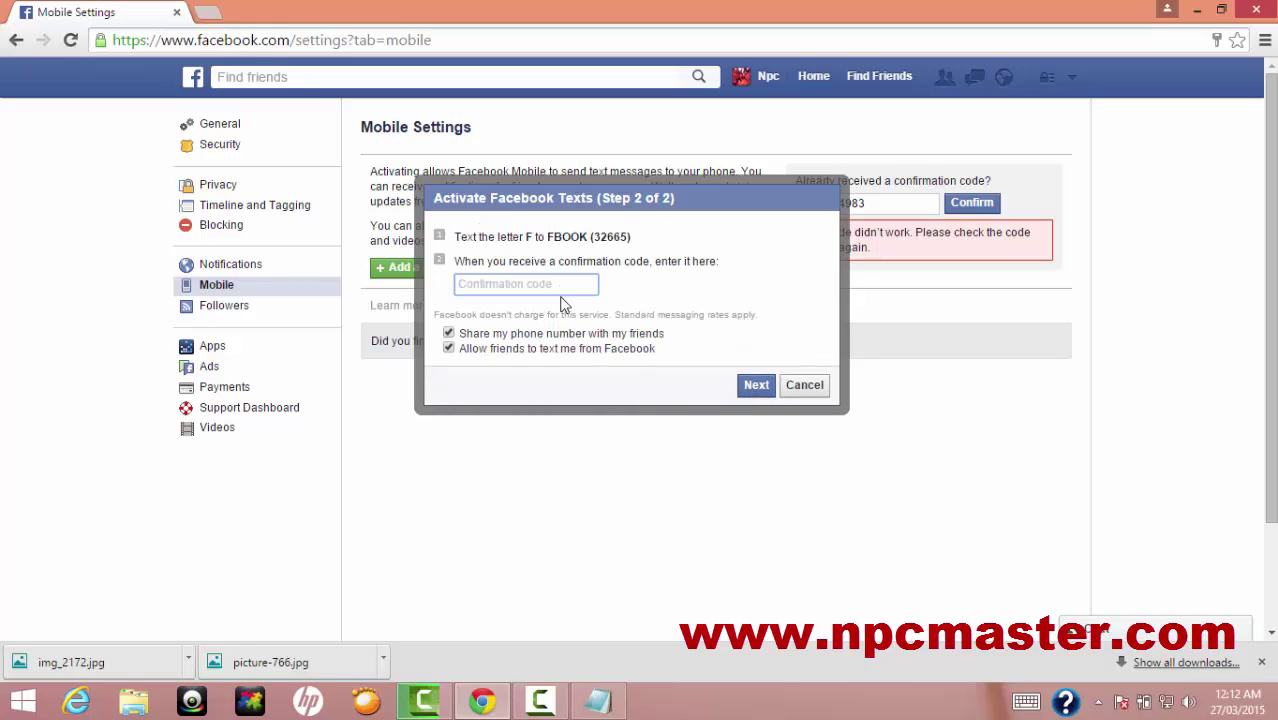
{"action": "left_click", "coordinate": [755, 390]}
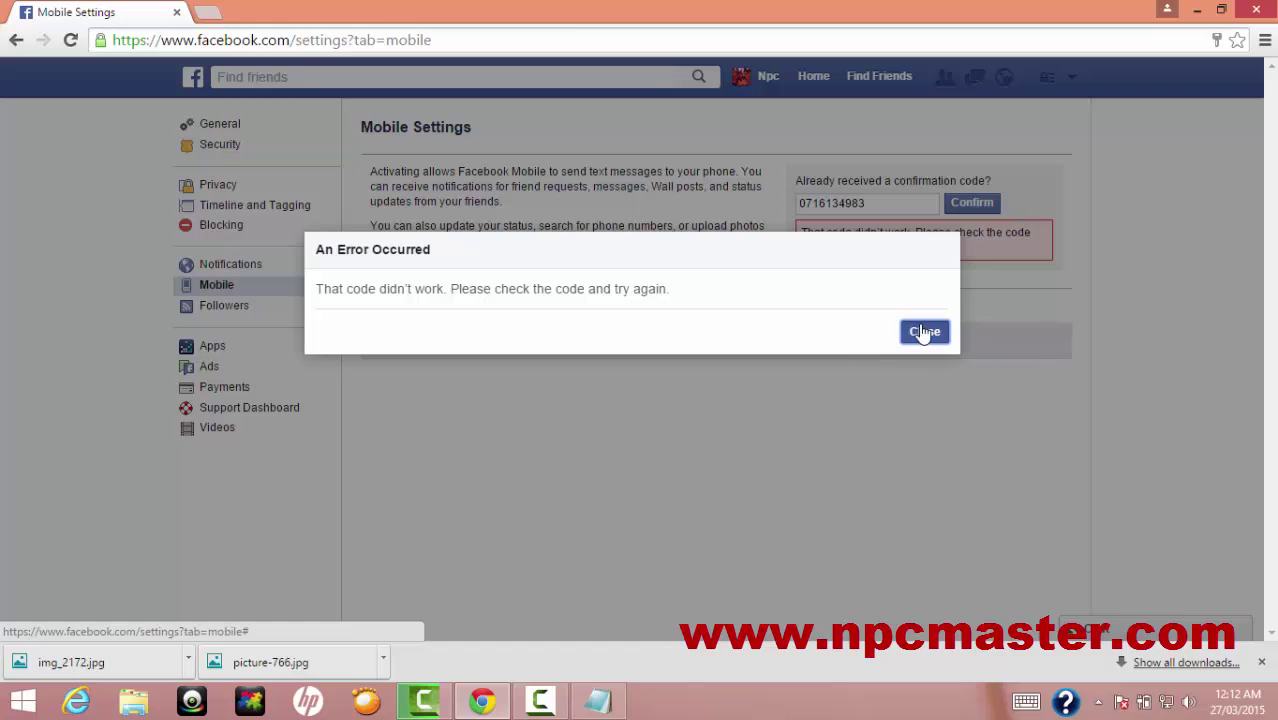
{"action": "left_click", "coordinate": [924, 333]}
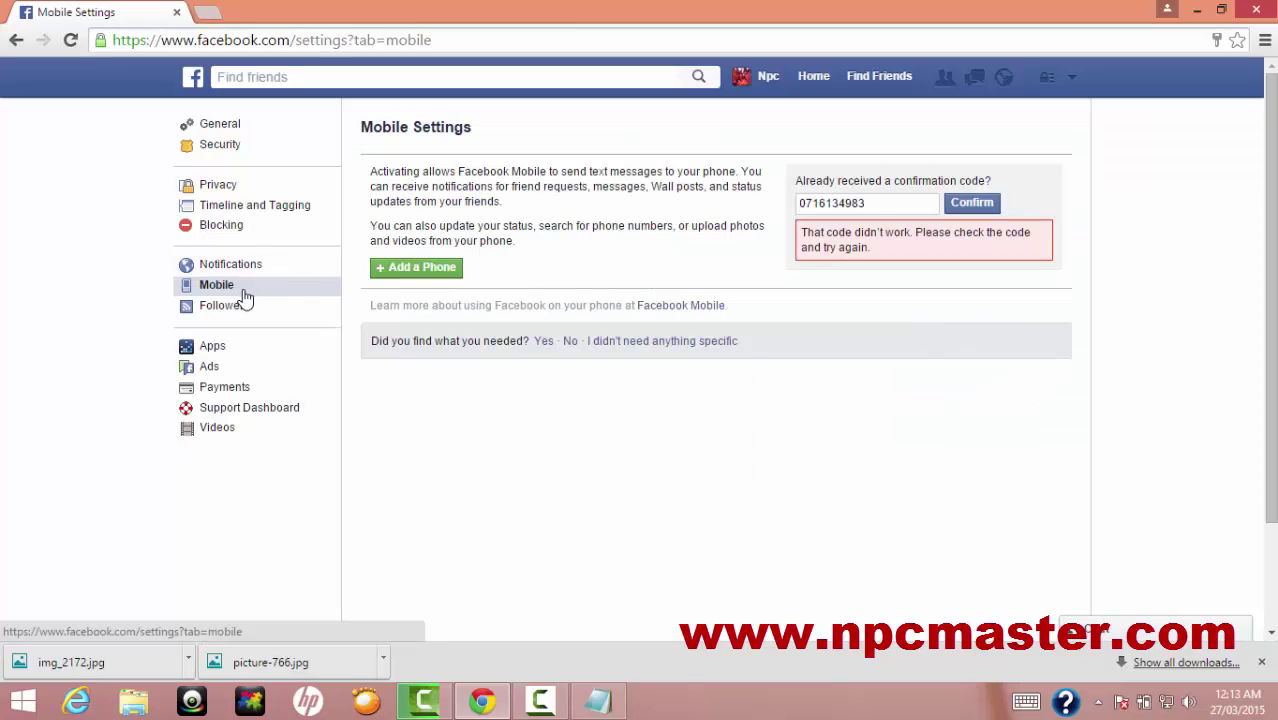
Cancel the text activation setup and answer yes to the page's feedback question.
{"action": "left_click", "coordinate": [406, 272]}
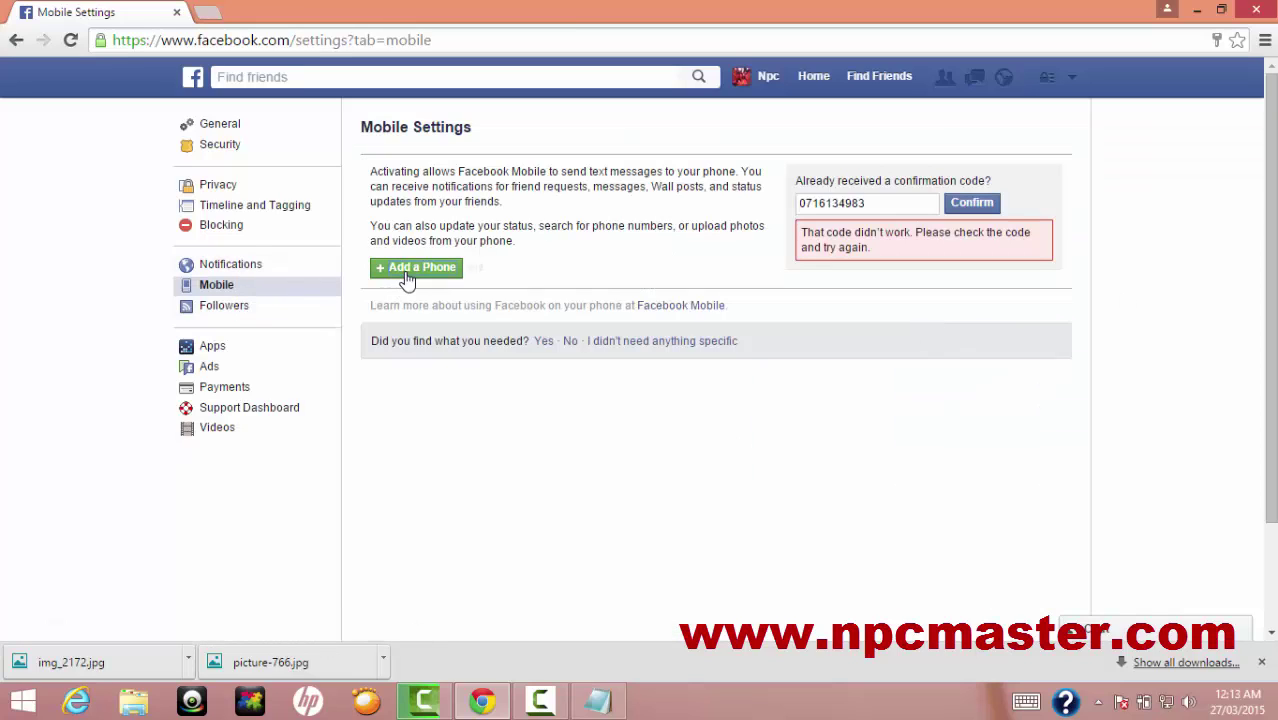
{"action": "left_click", "coordinate": [795, 396]}
{"action": "left_click", "coordinate": [549, 344]}
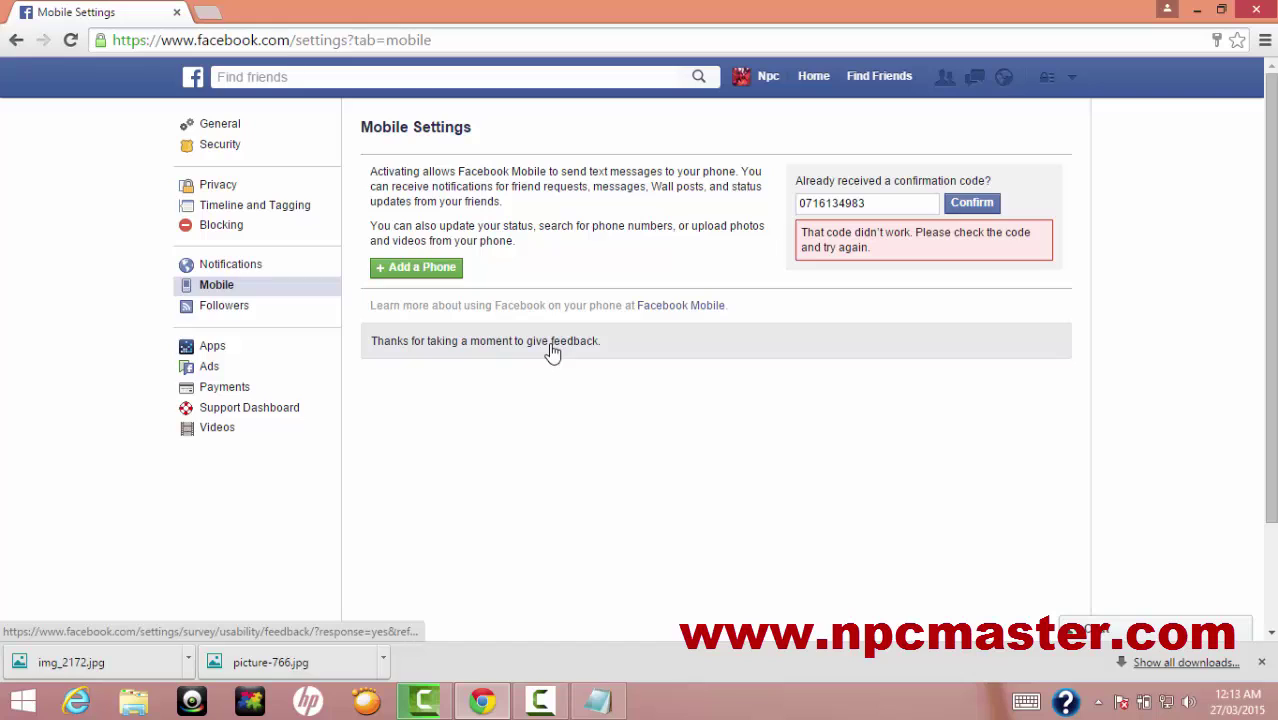
Add the phone number with country code Sri Lanka (+94) and send it for text confirmation.
{"action": "left_click", "coordinate": [441, 273]}
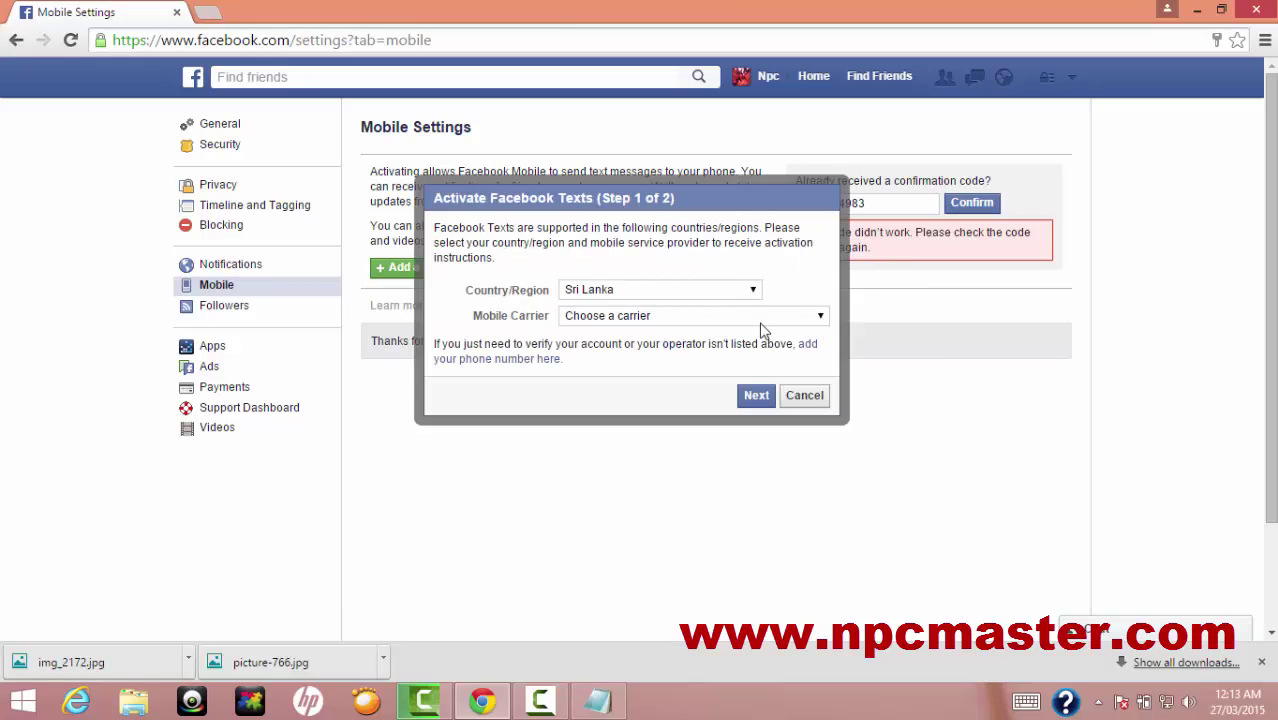
{"action": "left_click", "coordinate": [512, 366]}
{"action": "left_click", "coordinate": [667, 252]}
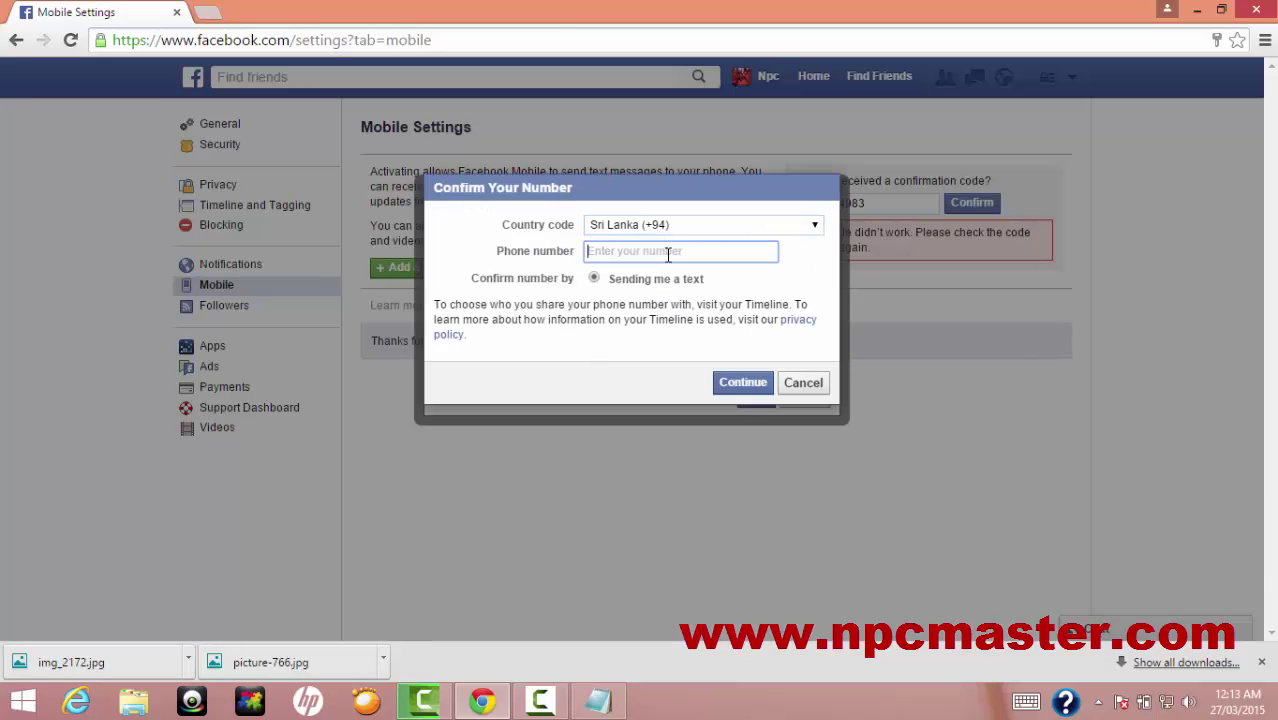
{"action": "left_click", "coordinate": [875, 198]}
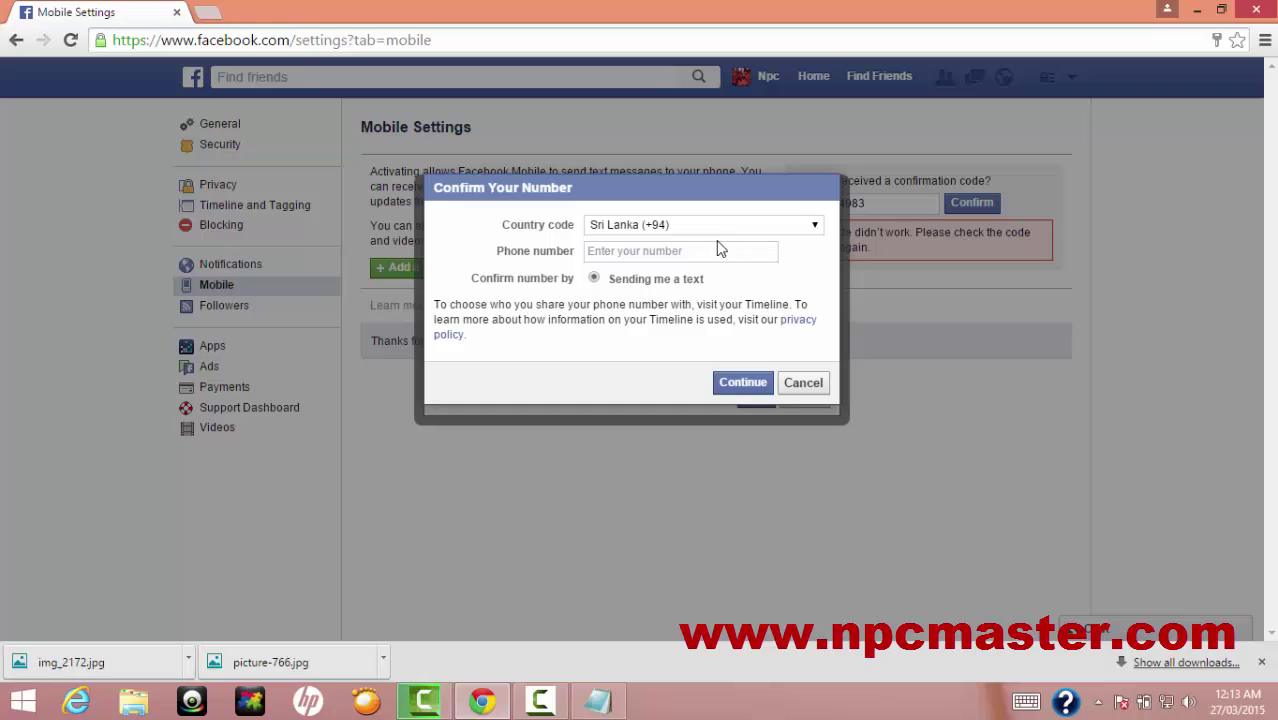
{"action": "left_click", "coordinate": [716, 250]}
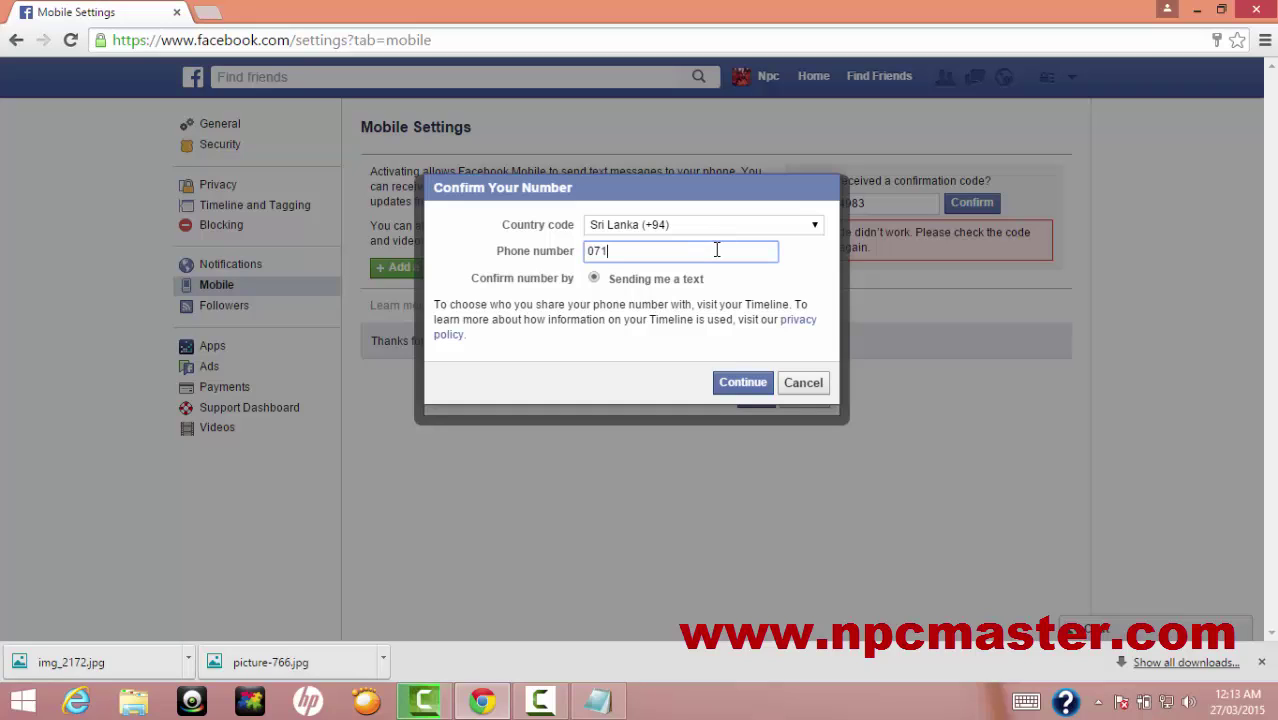
{"action": "left_click", "coordinate": [735, 387]}
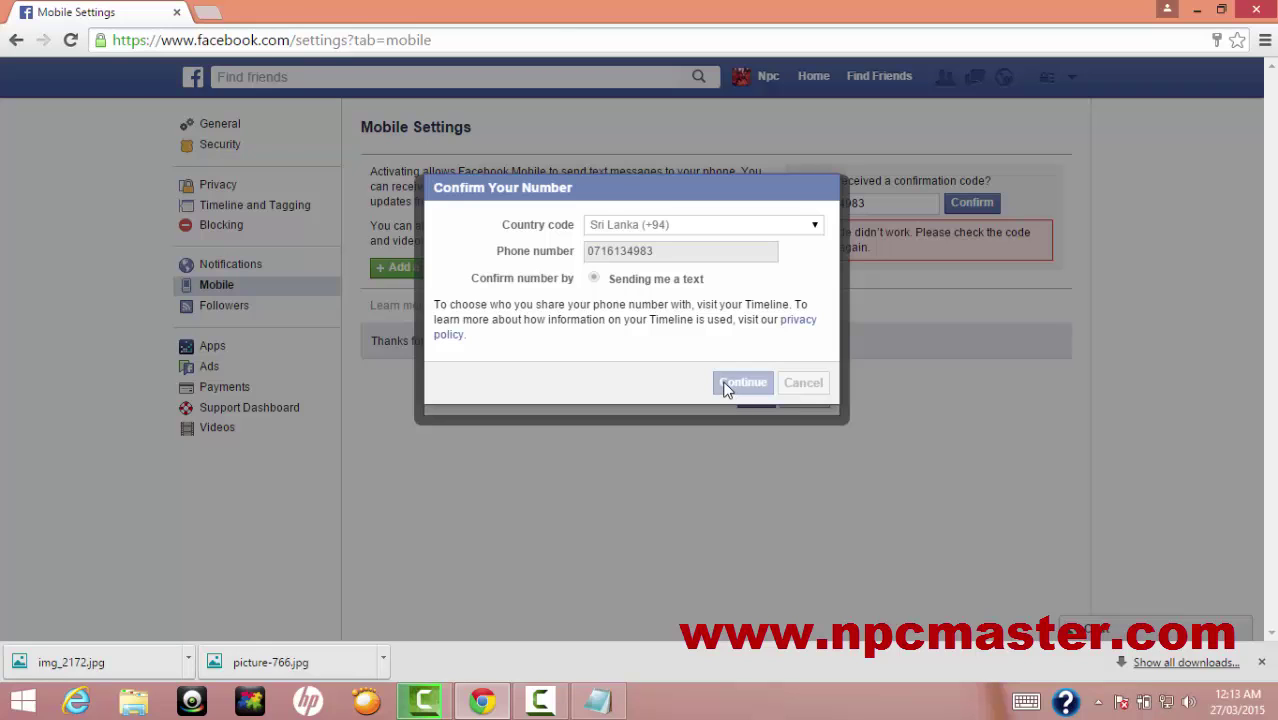
Confirm the phone number with the code received by text.
{"action": "left_click", "coordinate": [556, 294]}
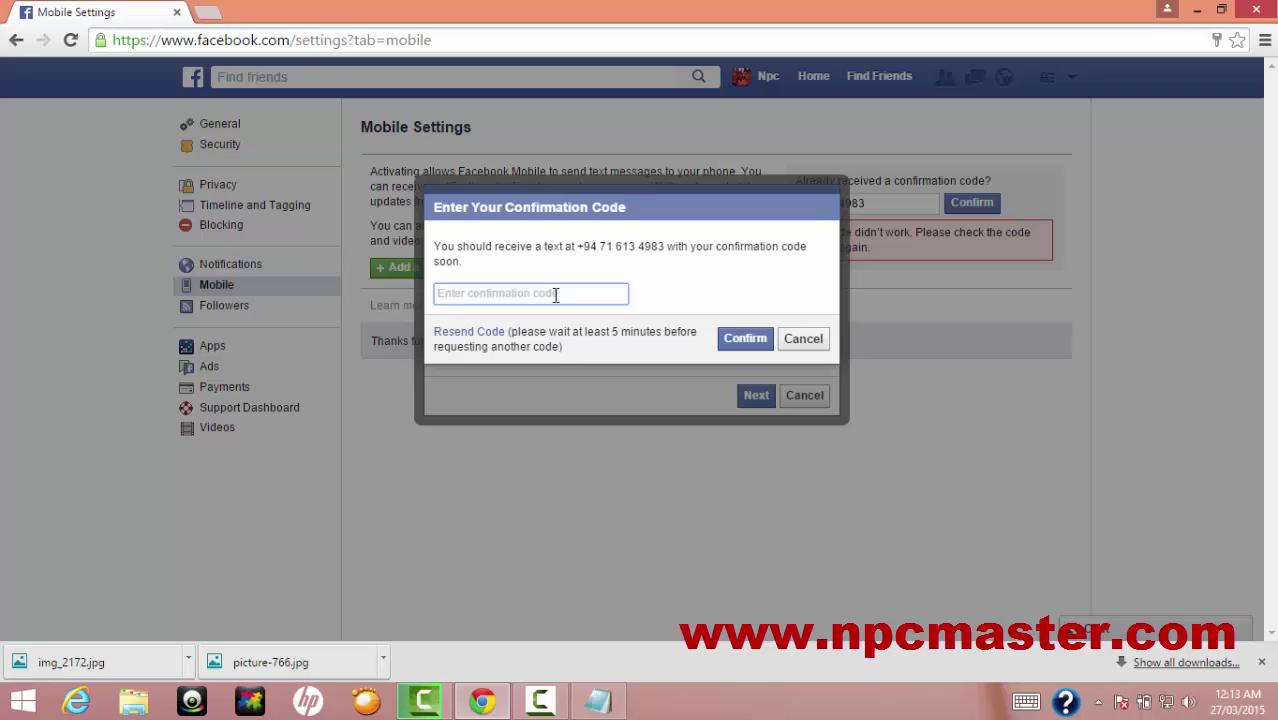
{"action": "left_click", "coordinate": [742, 339]}
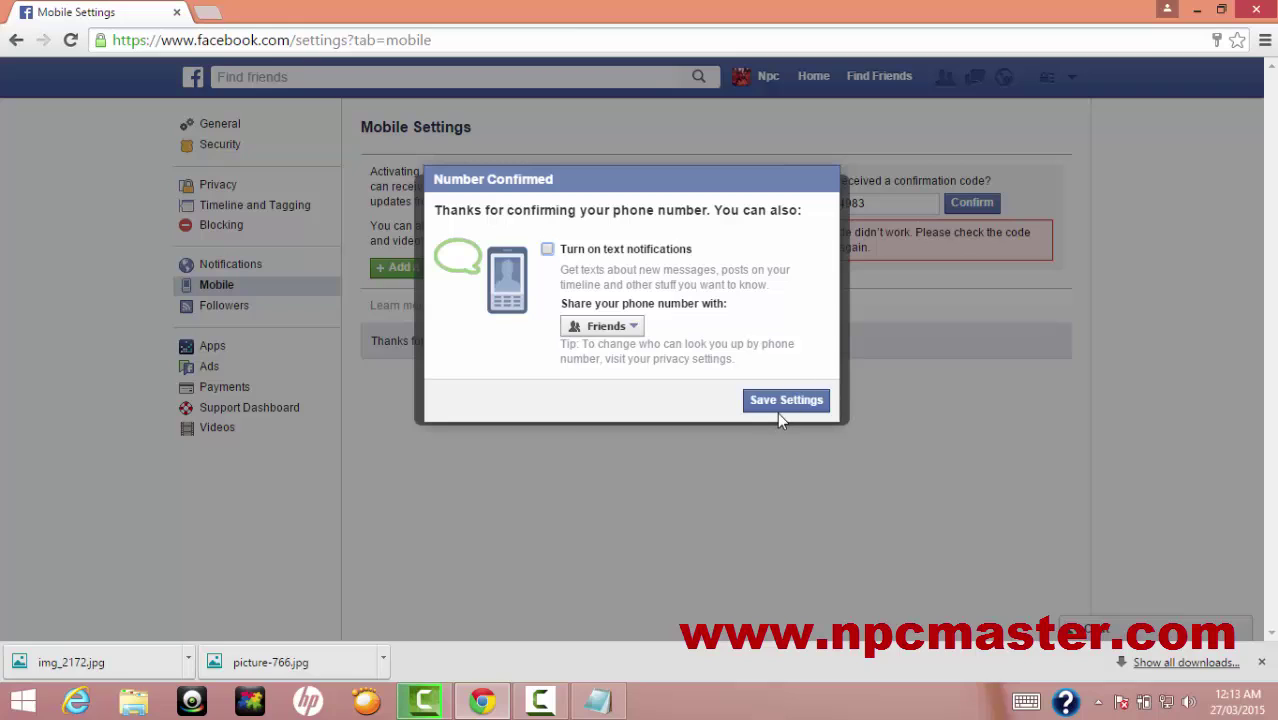
Set the phone number's sharing to Only Me, save, and cancel the Facebook Texts activation.
{"action": "left_click", "coordinate": [626, 334]}
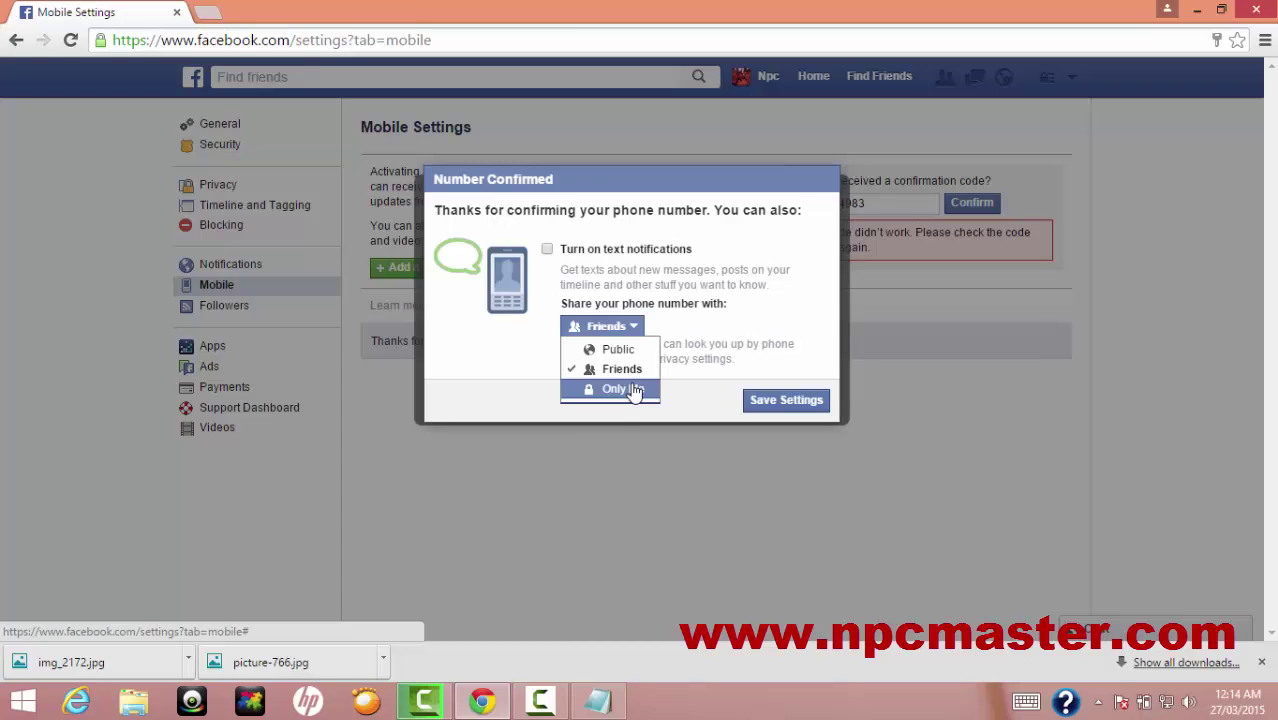
{"action": "left_click", "coordinate": [633, 391]}
{"action": "left_click", "coordinate": [788, 400]}
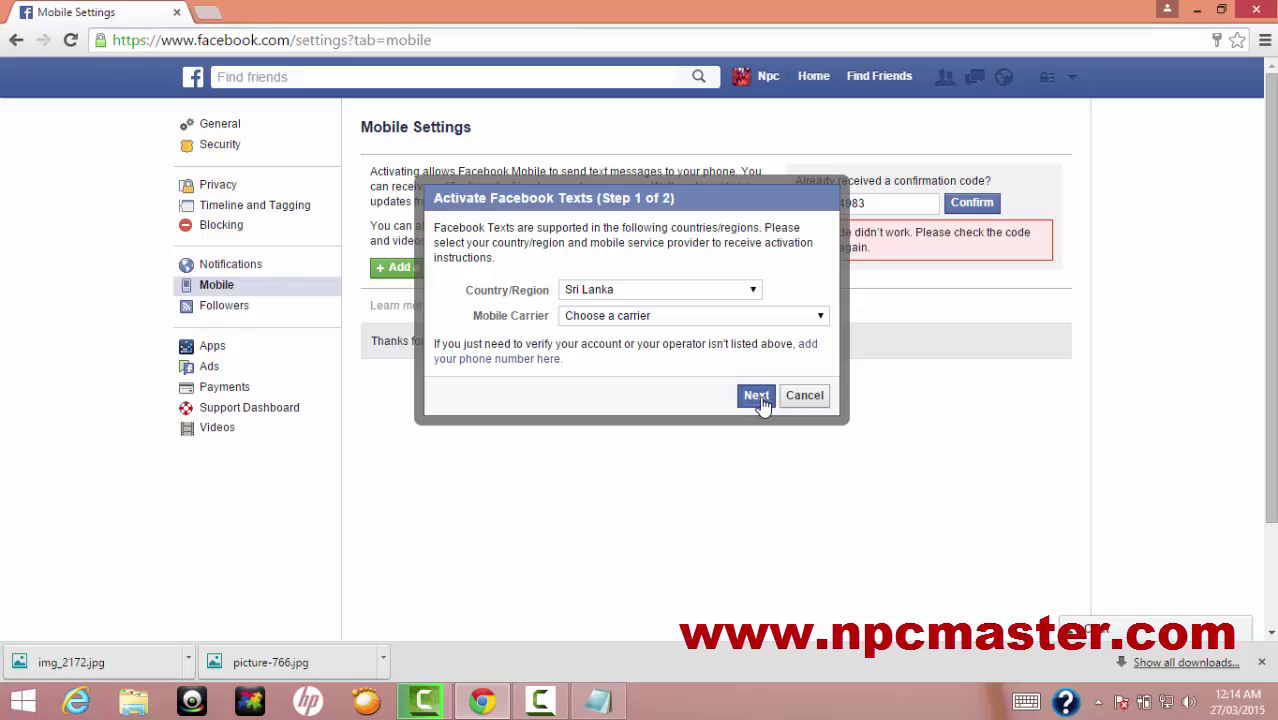
{"action": "left_click", "coordinate": [757, 396]}
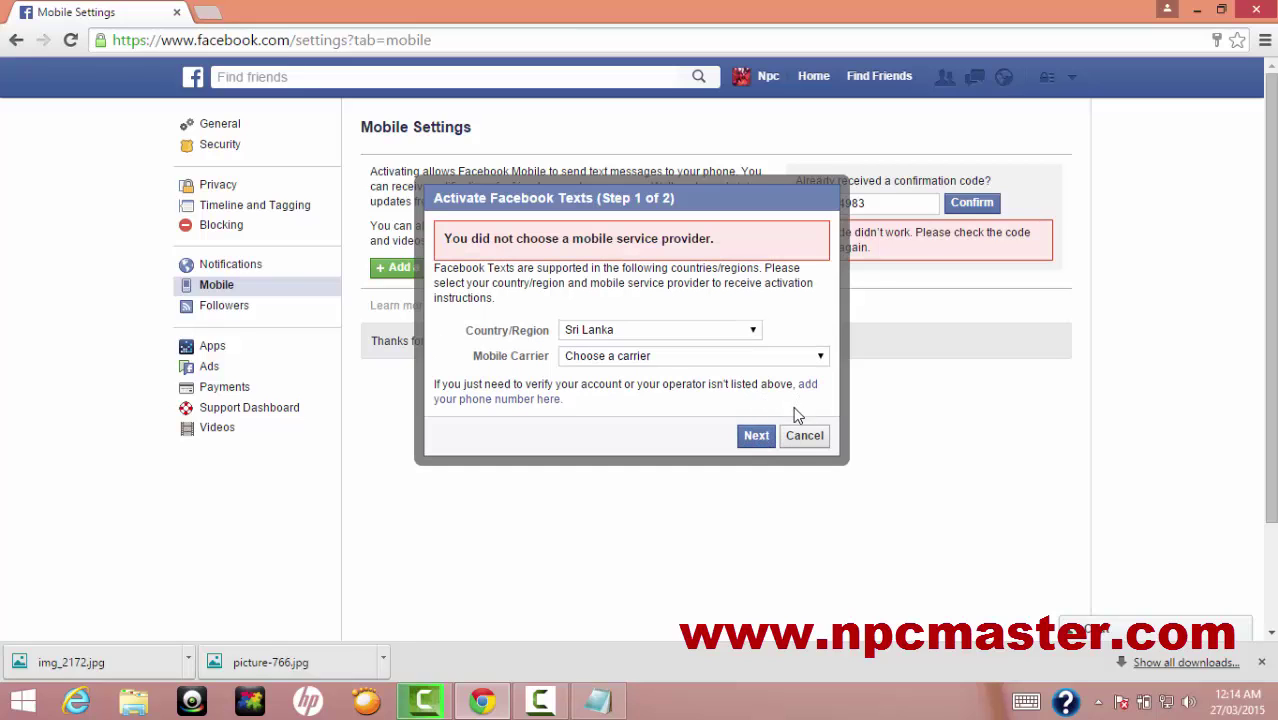
{"action": "left_click", "coordinate": [800, 436]}
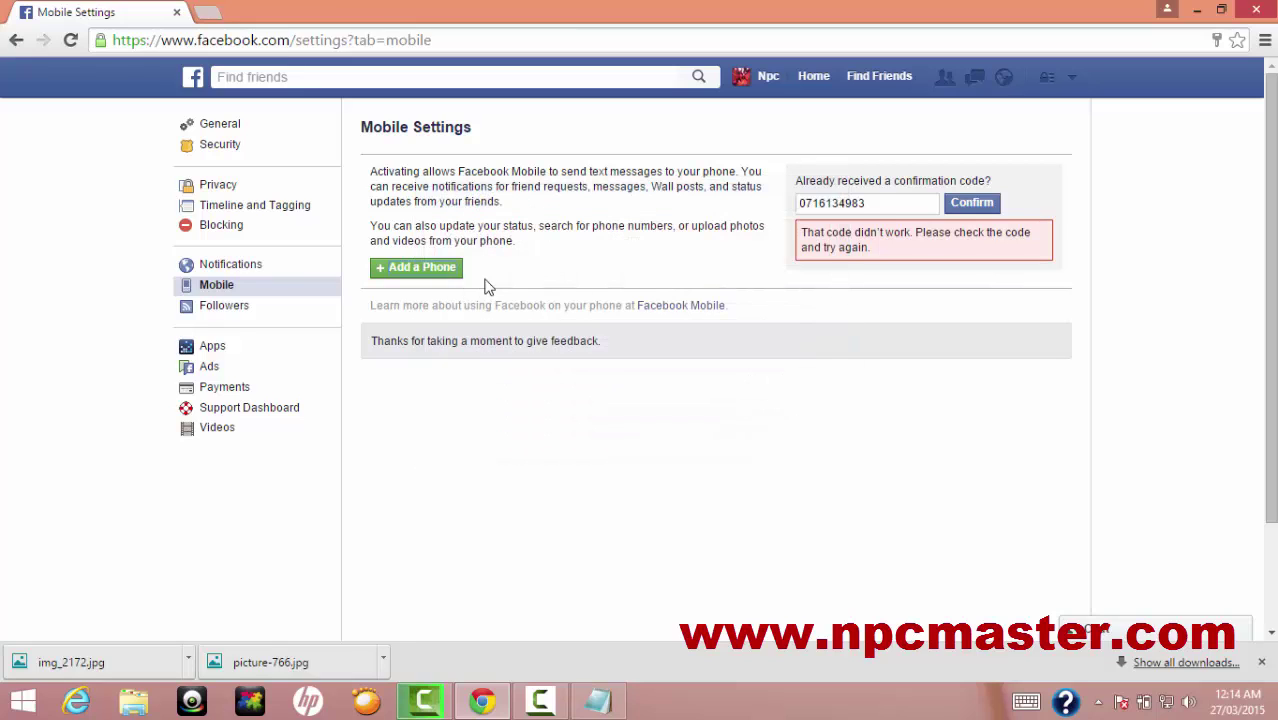
Visit the Mobile and Manage Blocking settings, leave the Block users field empty, and return to the News Feed.
{"action": "left_click", "coordinate": [236, 289]}
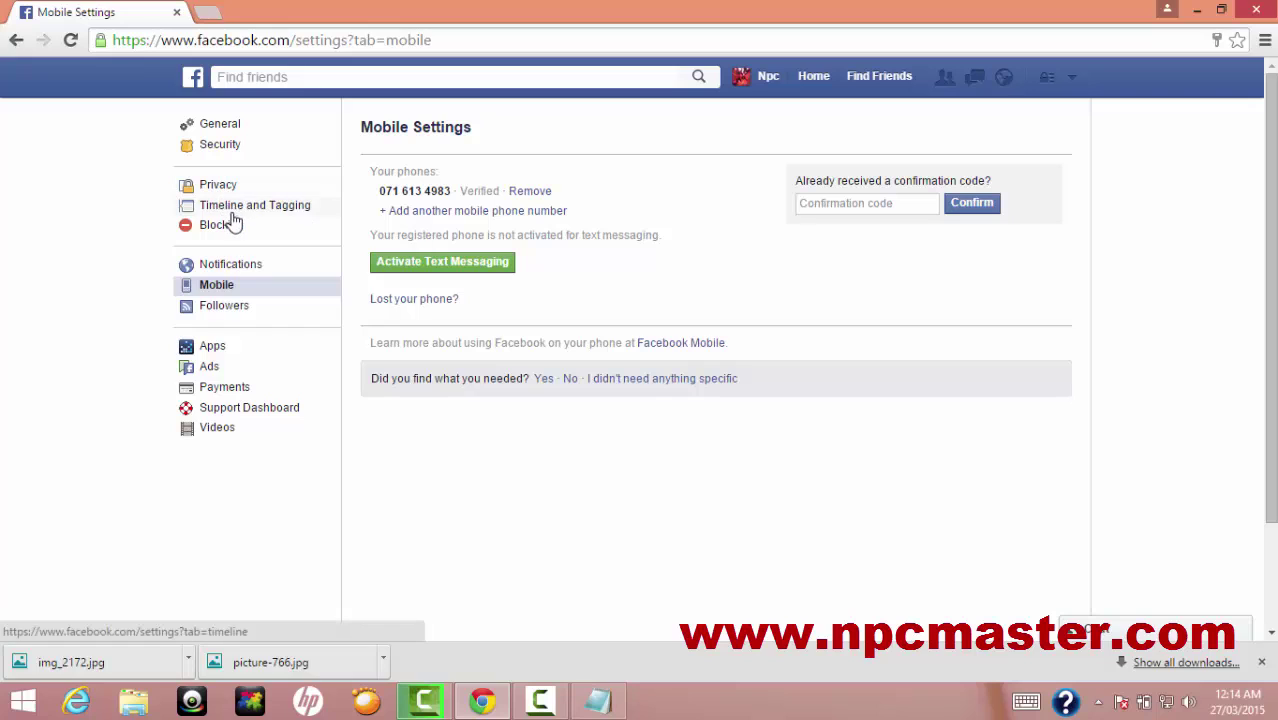
{"action": "left_click", "coordinate": [233, 227]}
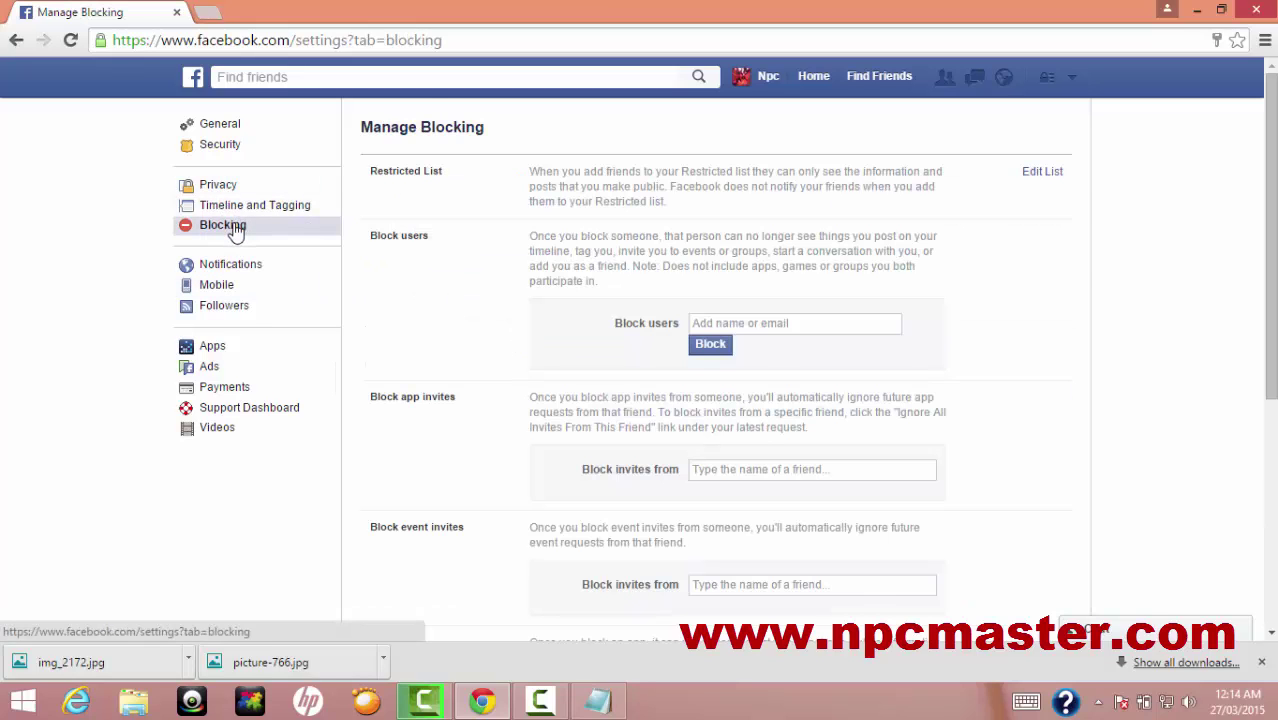
{"action": "left_click", "coordinate": [759, 324]}
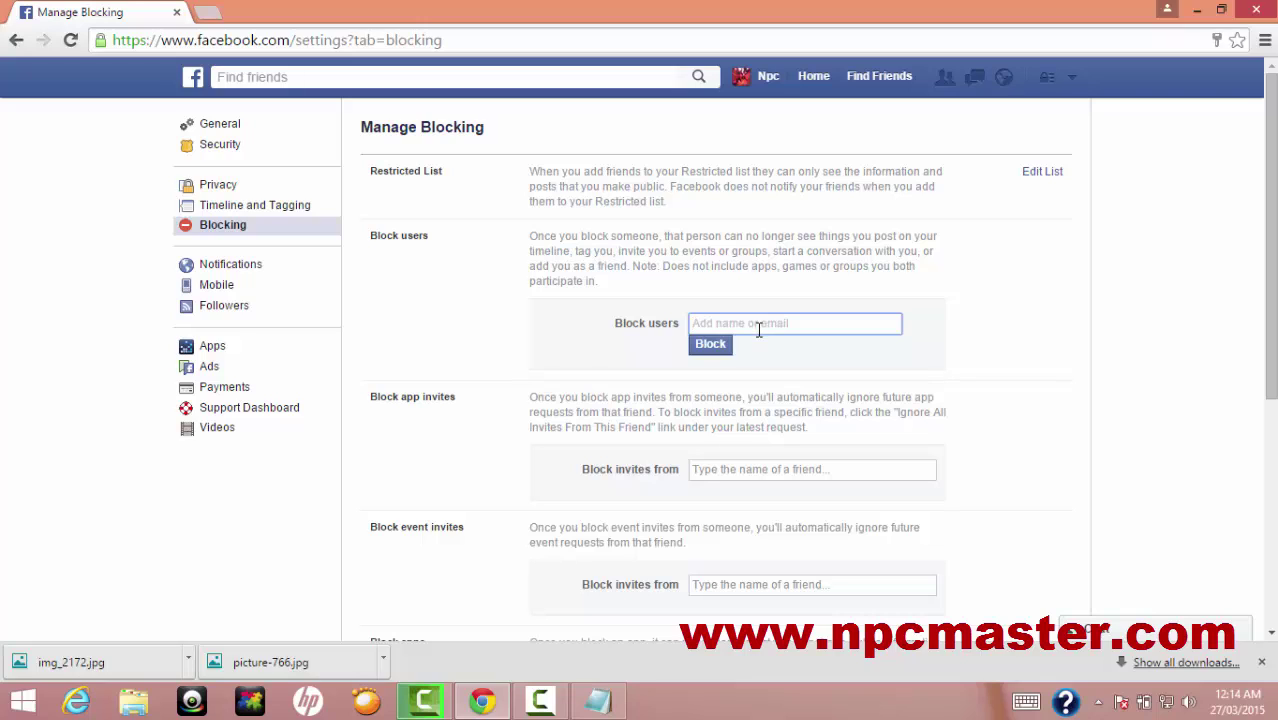
{"action": "type", "text": "n"}
{"action": "key", "text": "BackSpace"}
{"action": "key", "text": "BackSpace"}
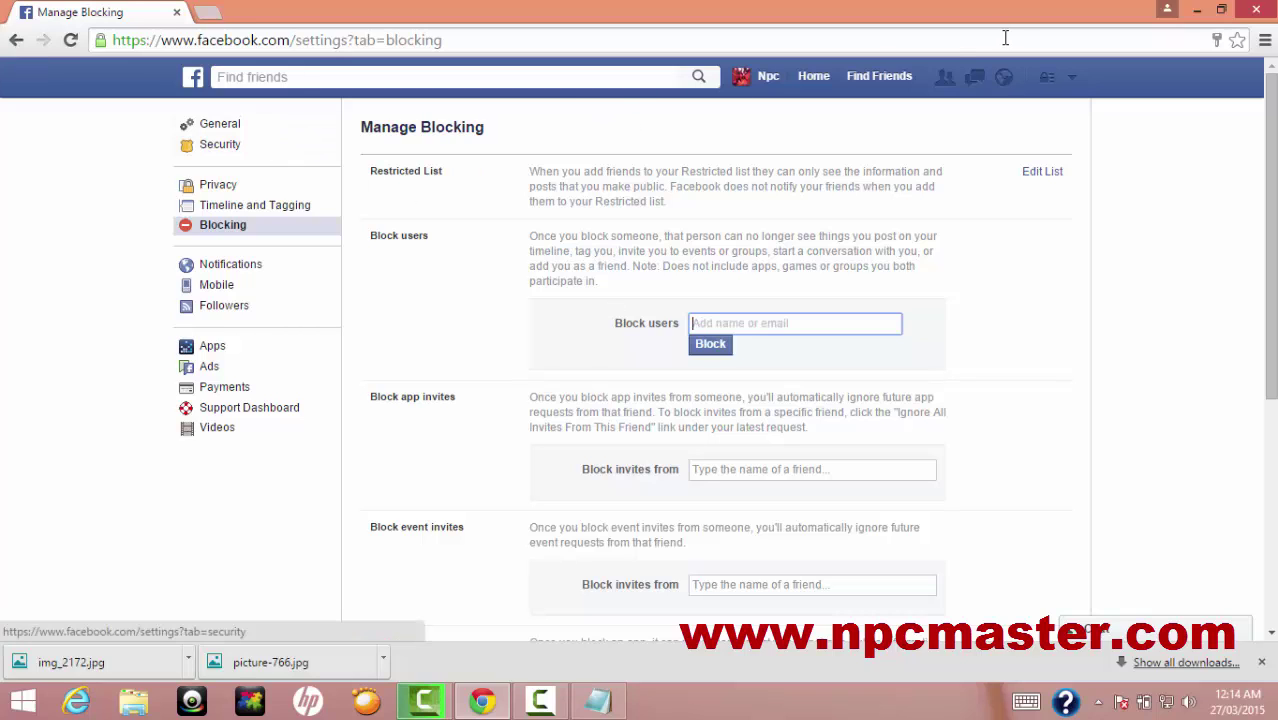
{"action": "left_click", "coordinate": [826, 80]}
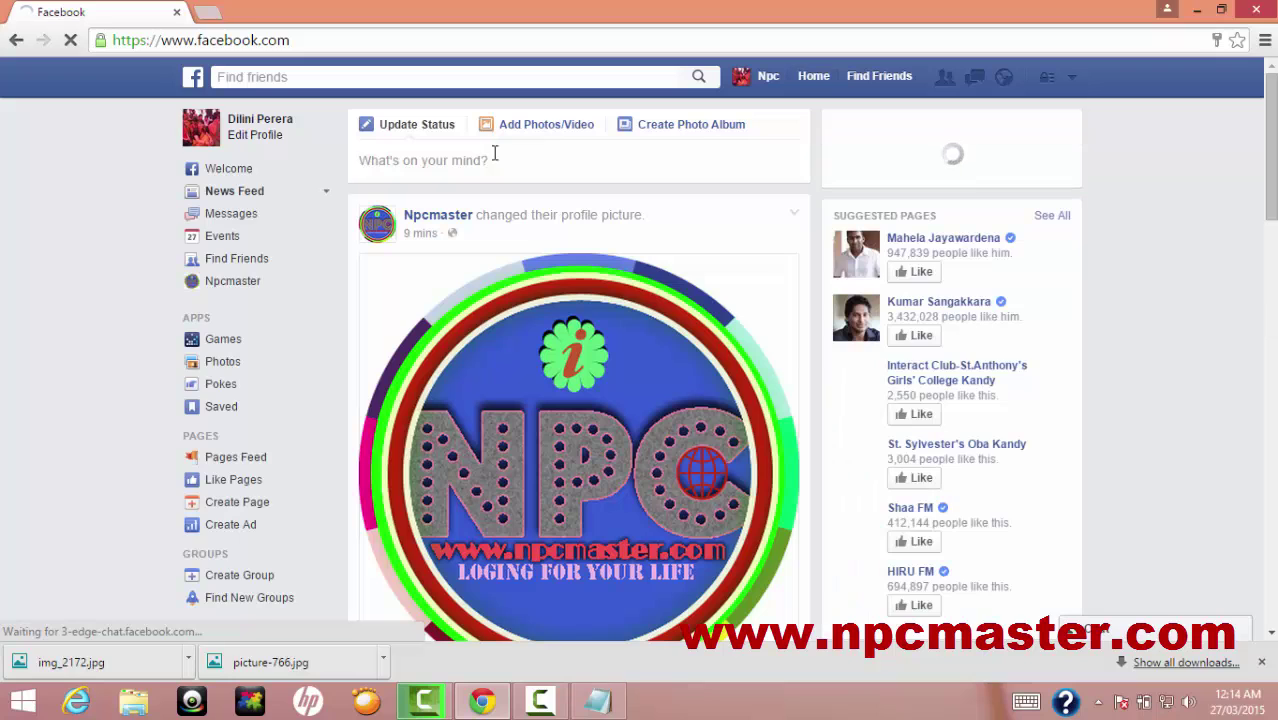
Start a status update with audience Friends and type 'Hi friends..'.
{"action": "left_click", "coordinate": [494, 156]}
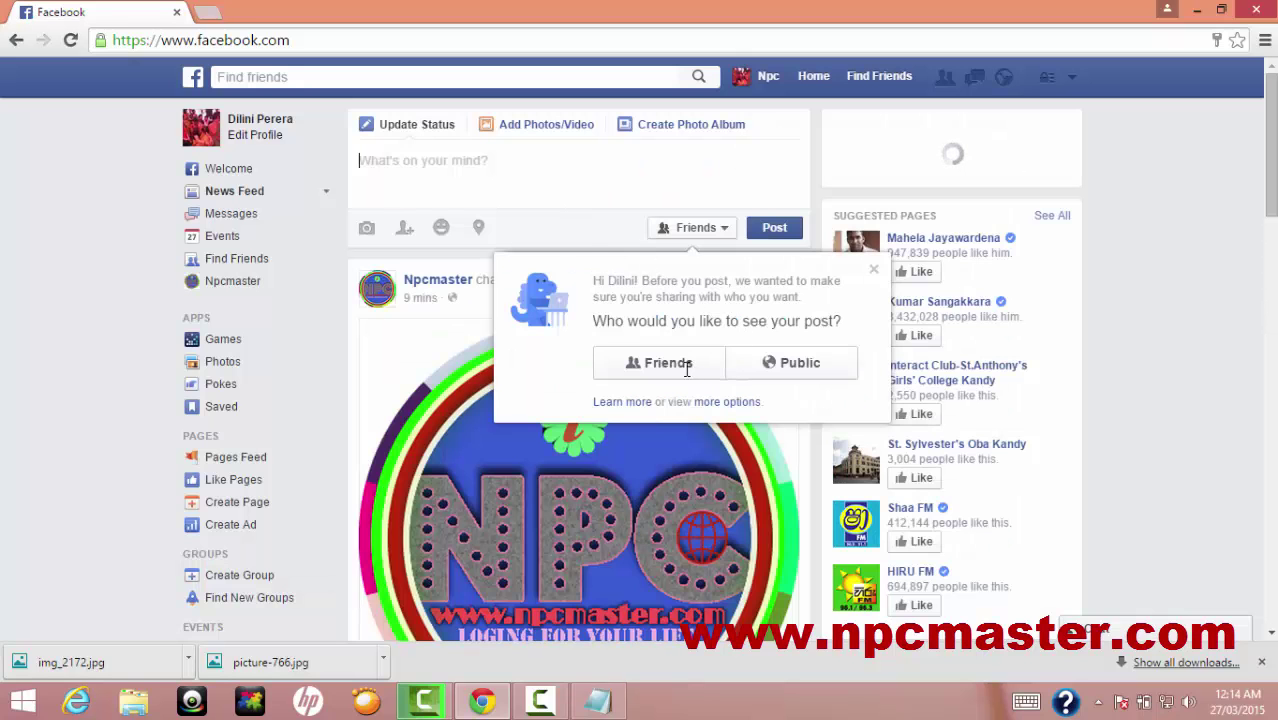
{"action": "left_click", "coordinate": [684, 364]}
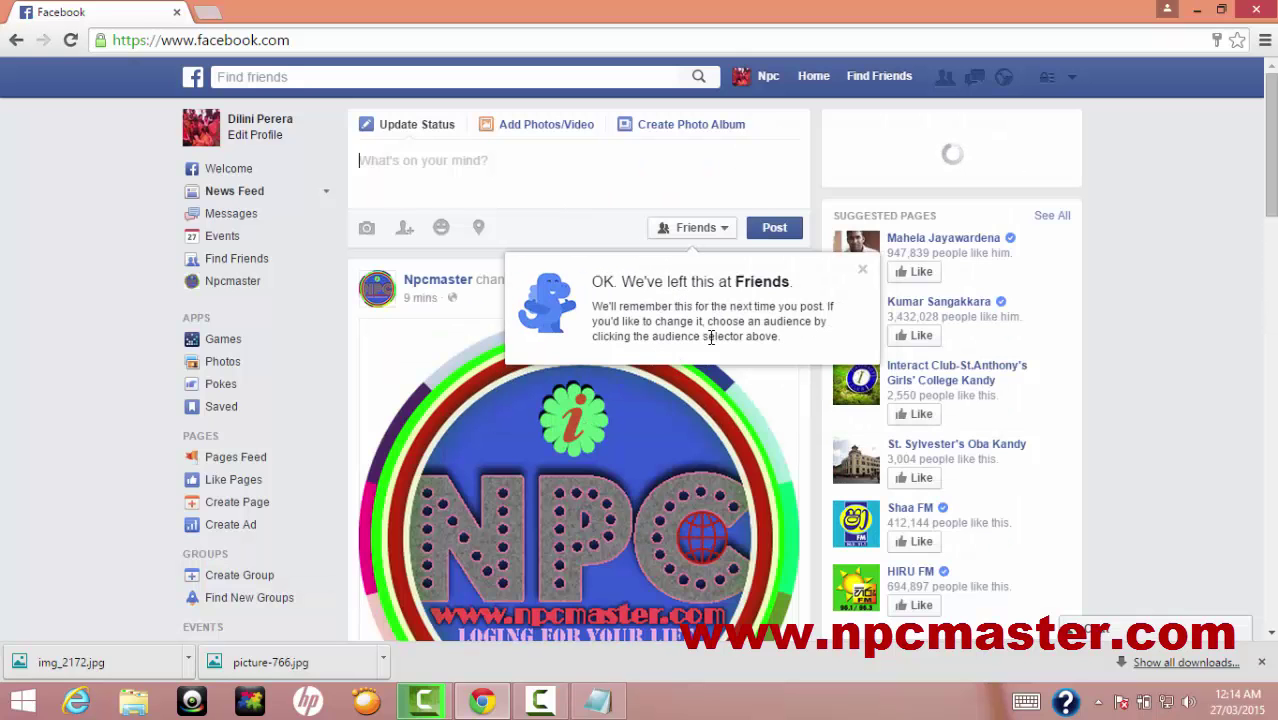
{"action": "left_click", "coordinate": [861, 272]}
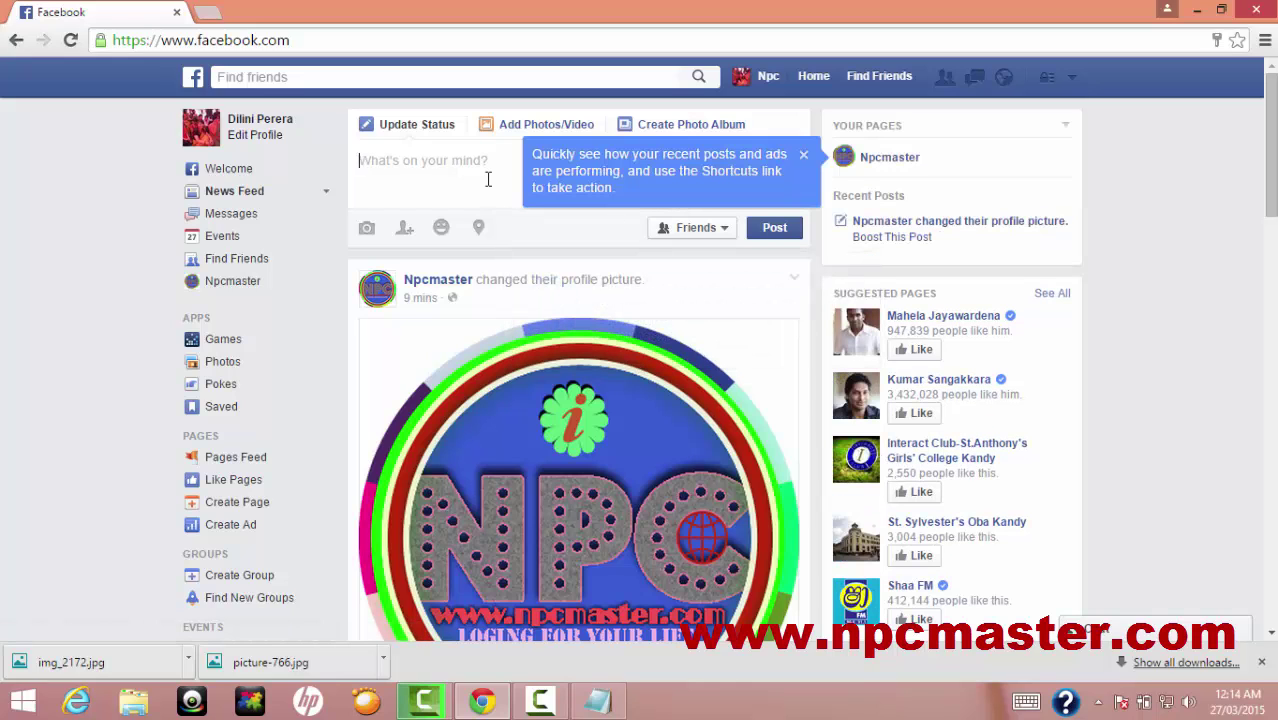
{"action": "type", "text": "Hi friends.."}
Open the photo file picker, switch its view to Large icons, and close it without choosing a file.
{"action": "left_click", "coordinate": [803, 155]}
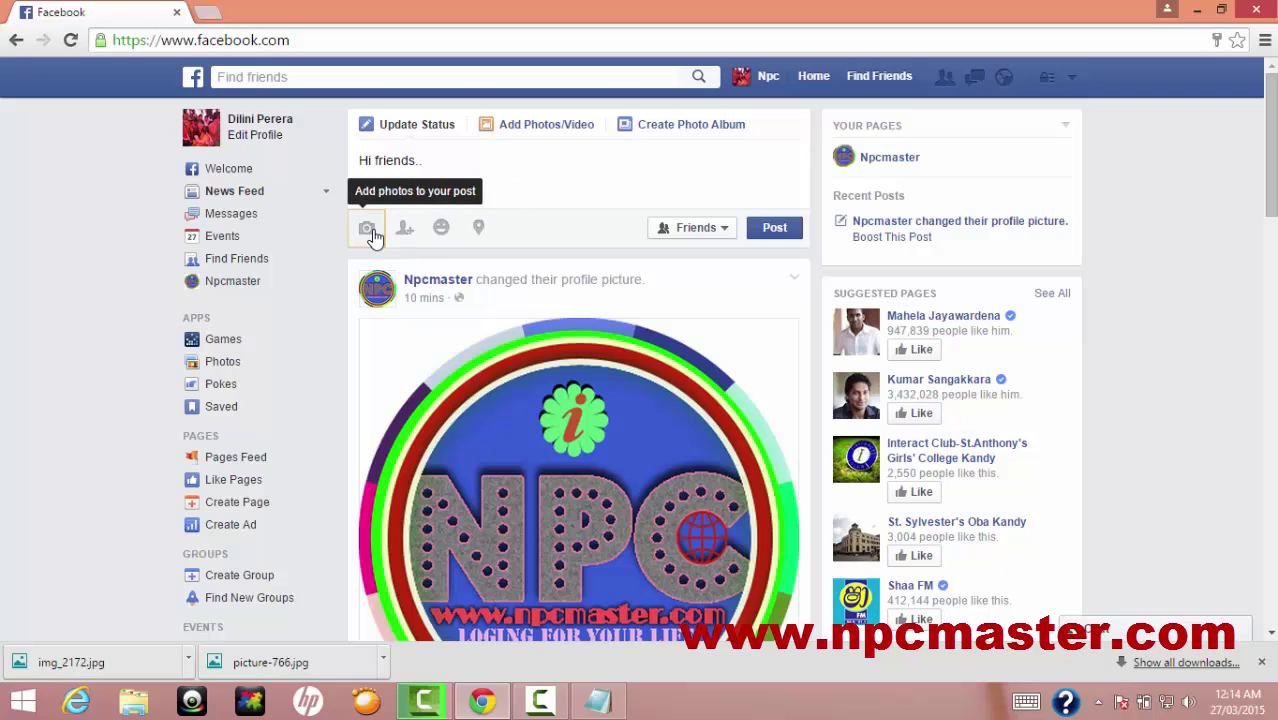
{"action": "left_click", "coordinate": [368, 230]}
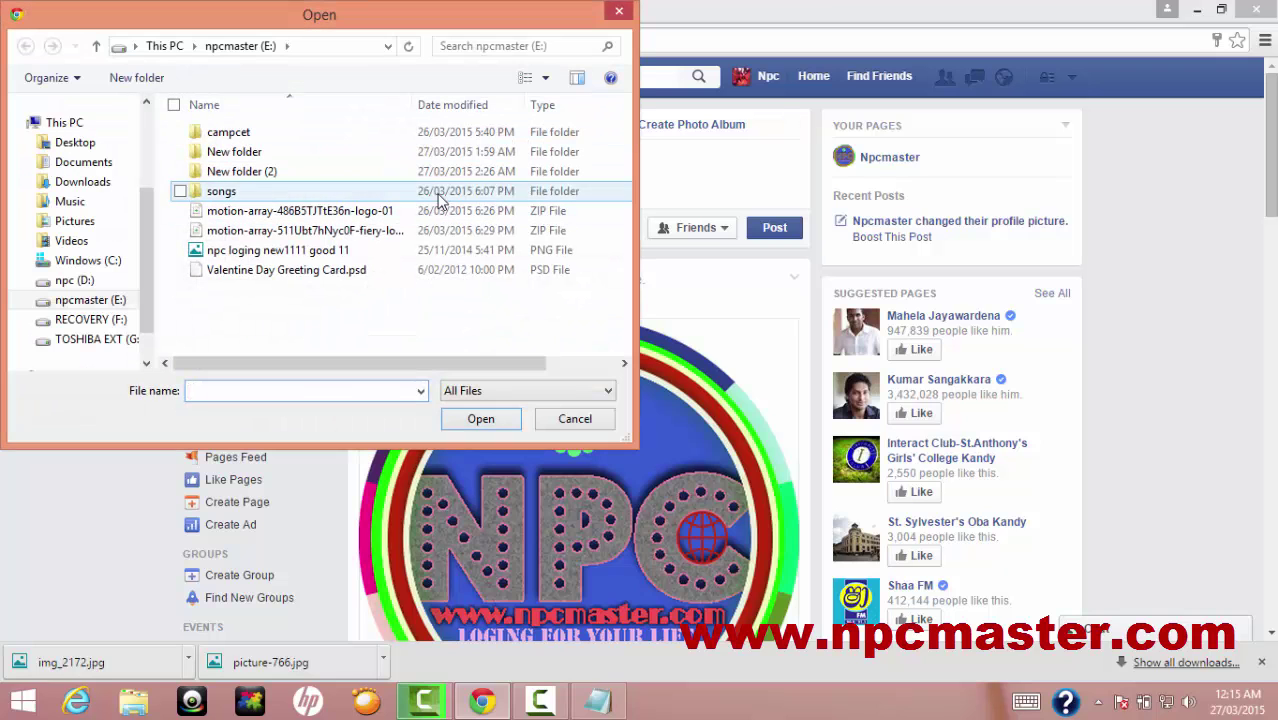
{"action": "left_click", "coordinate": [545, 77]}
{"action": "left_click", "coordinate": [590, 52]}
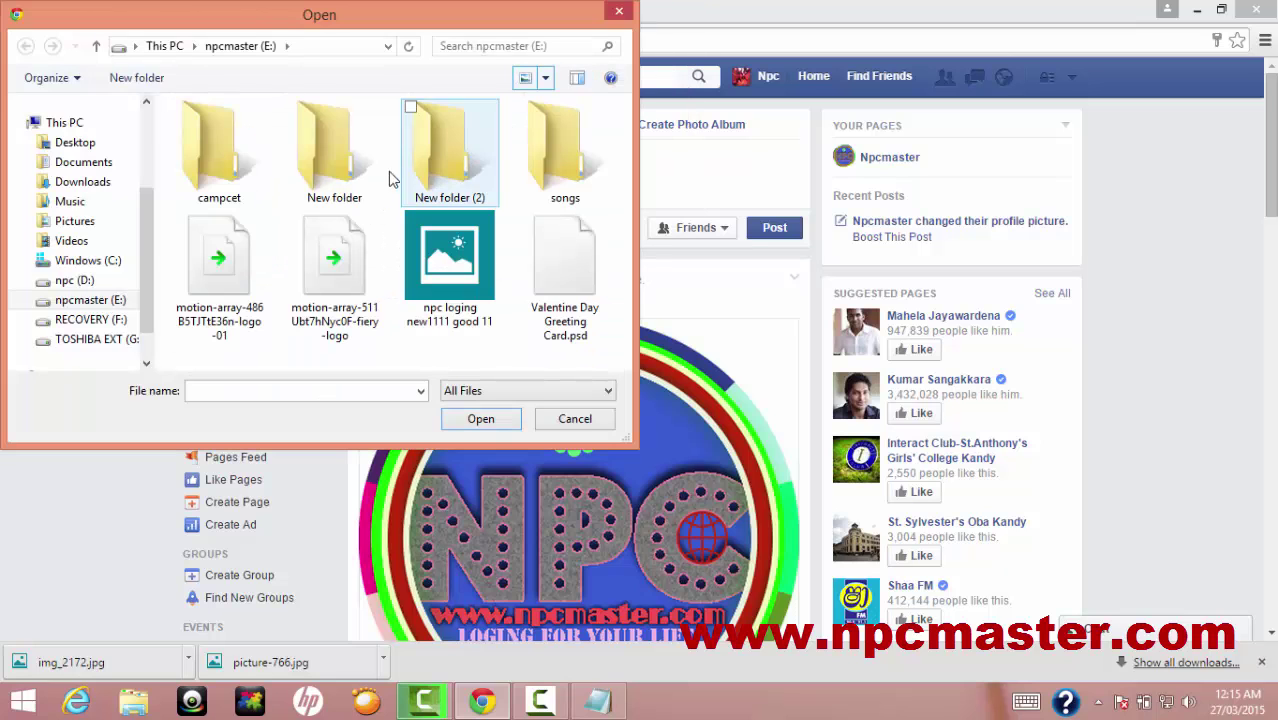
{"action": "left_click", "coordinate": [619, 11]}
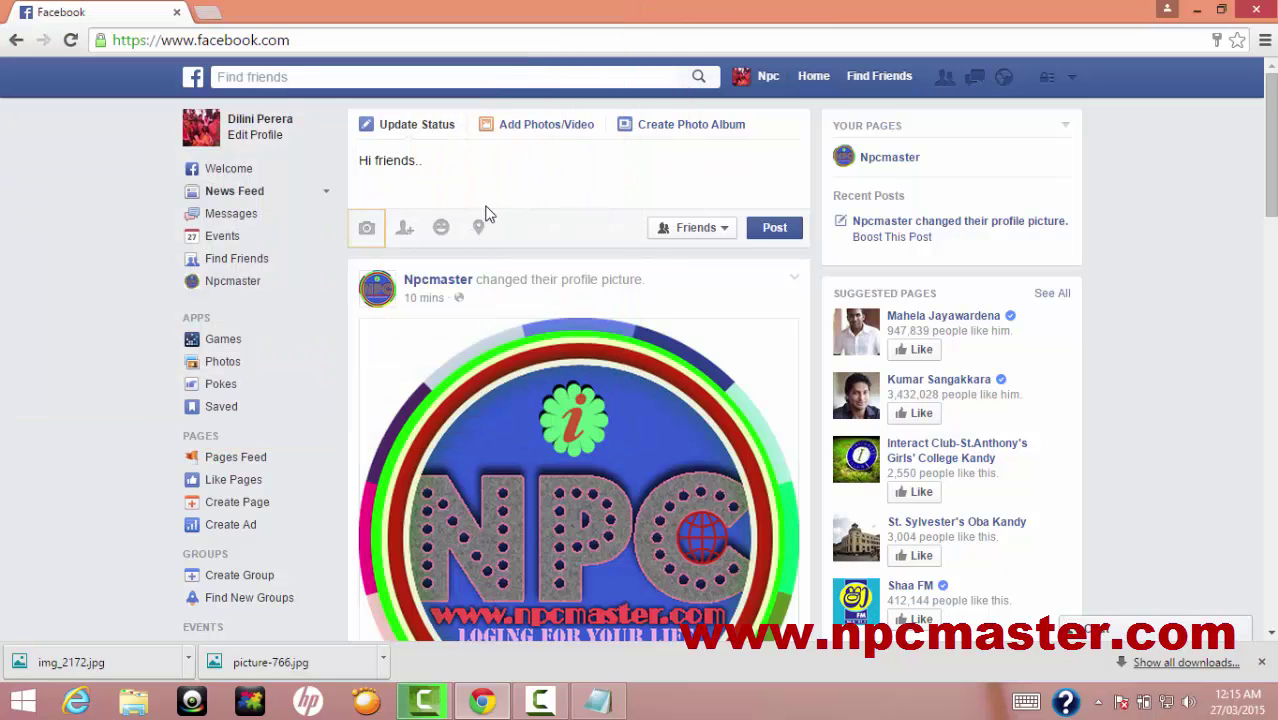
Tag the 'Hi friends..' status as feeling happy and publish it.
{"action": "left_click", "coordinate": [407, 231]}
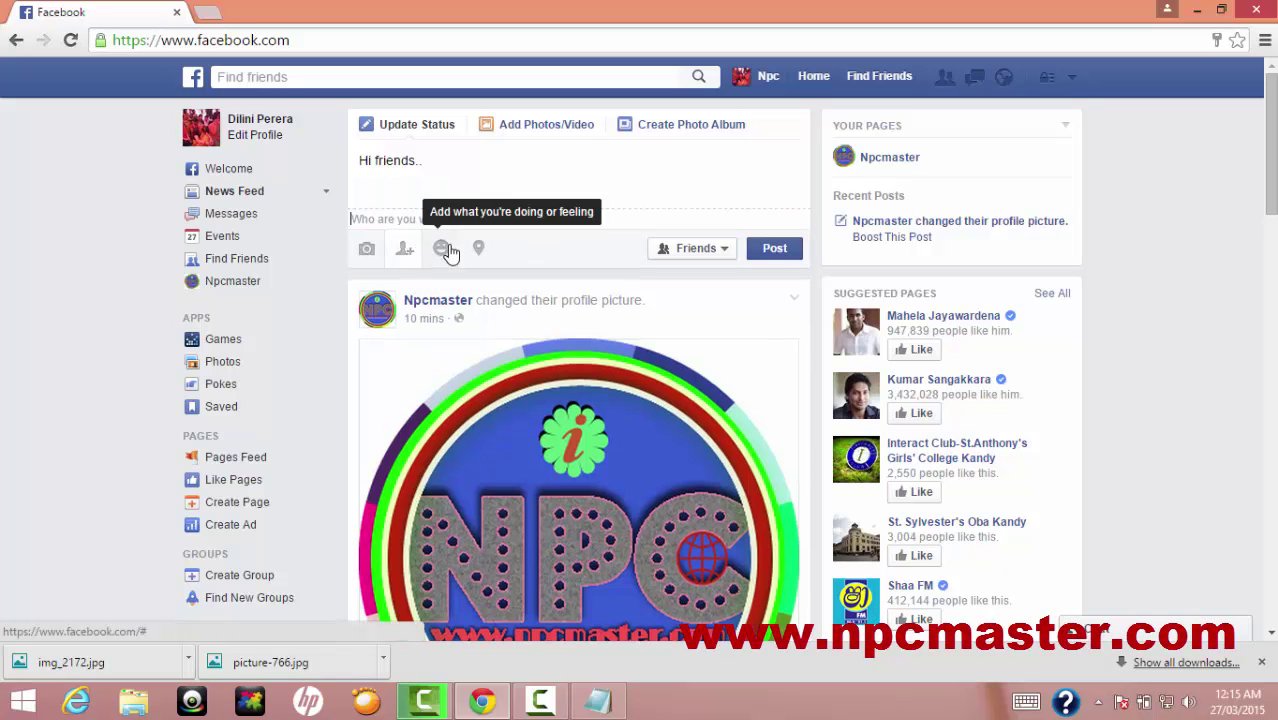
{"action": "left_click", "coordinate": [446, 250]}
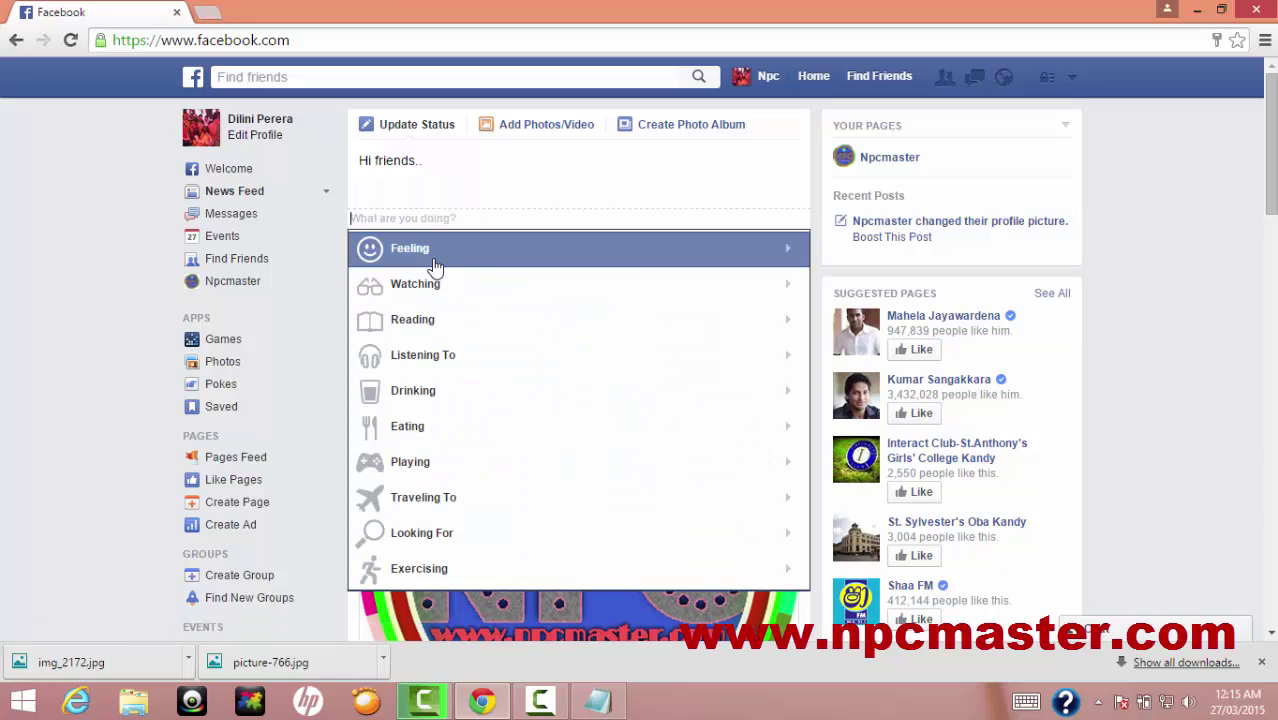
{"action": "left_click", "coordinate": [438, 264]}
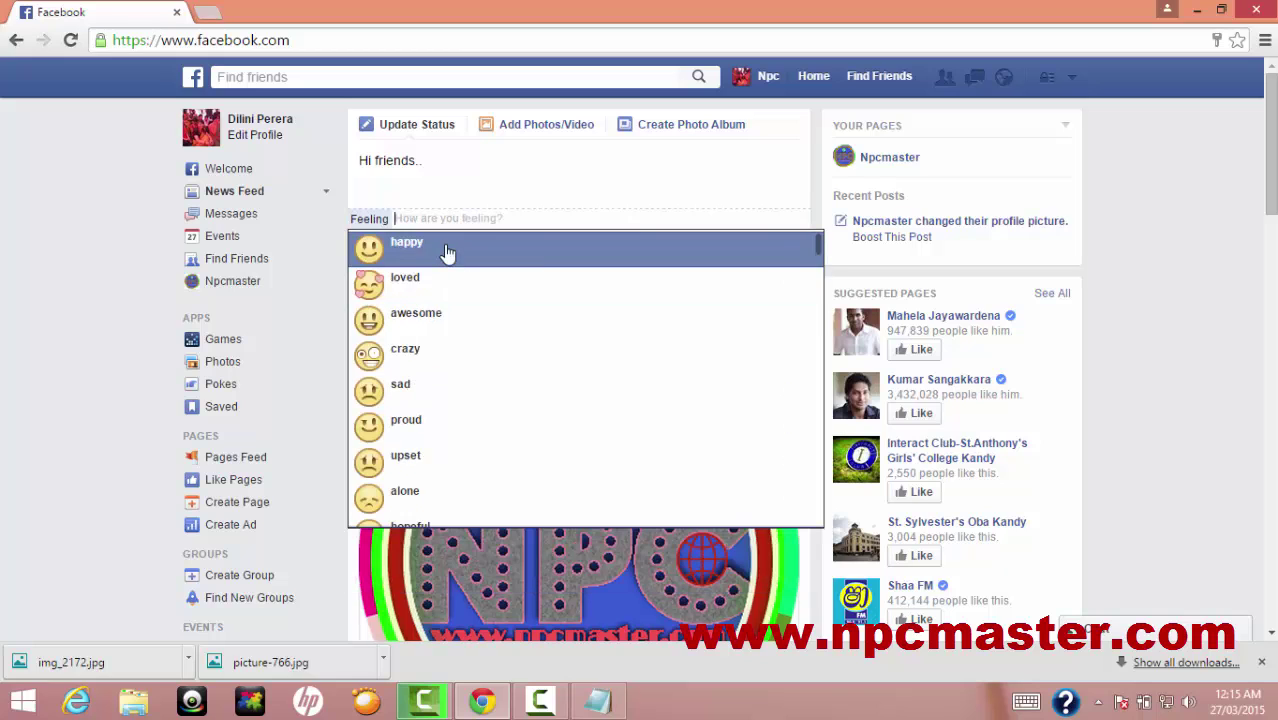
{"action": "left_click", "coordinate": [470, 251]}
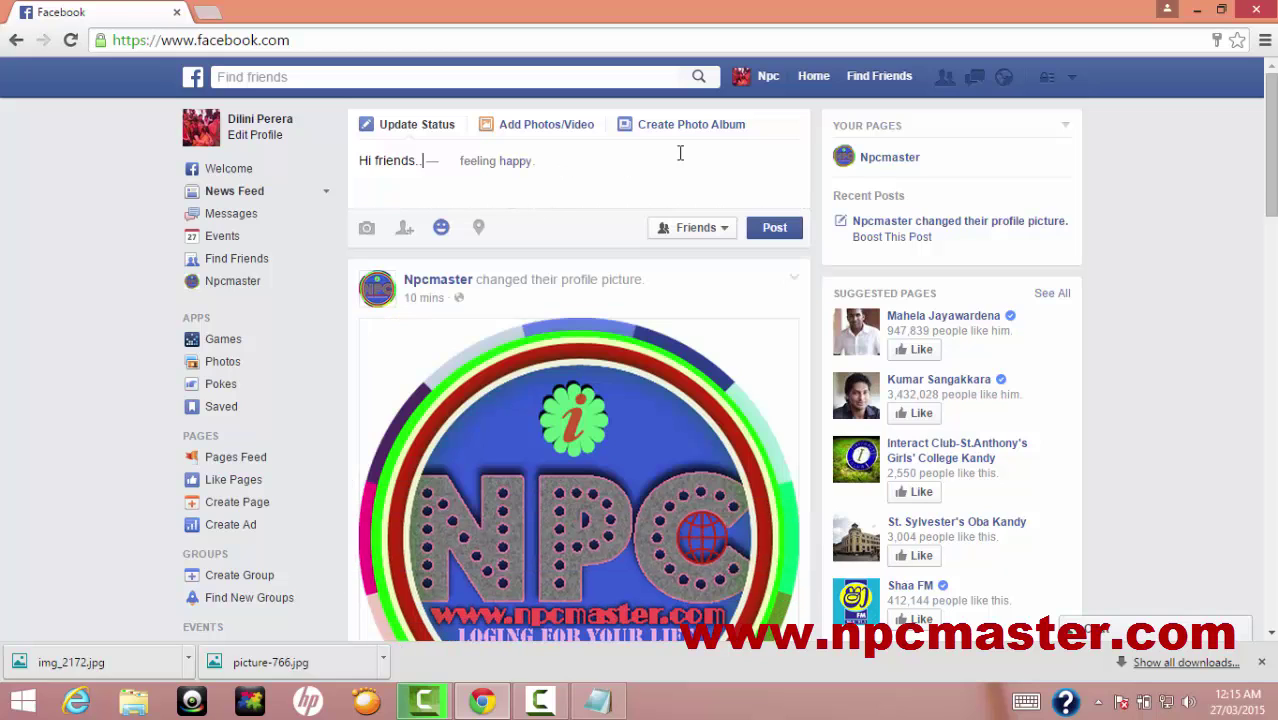
{"action": "left_click", "coordinate": [775, 230]}
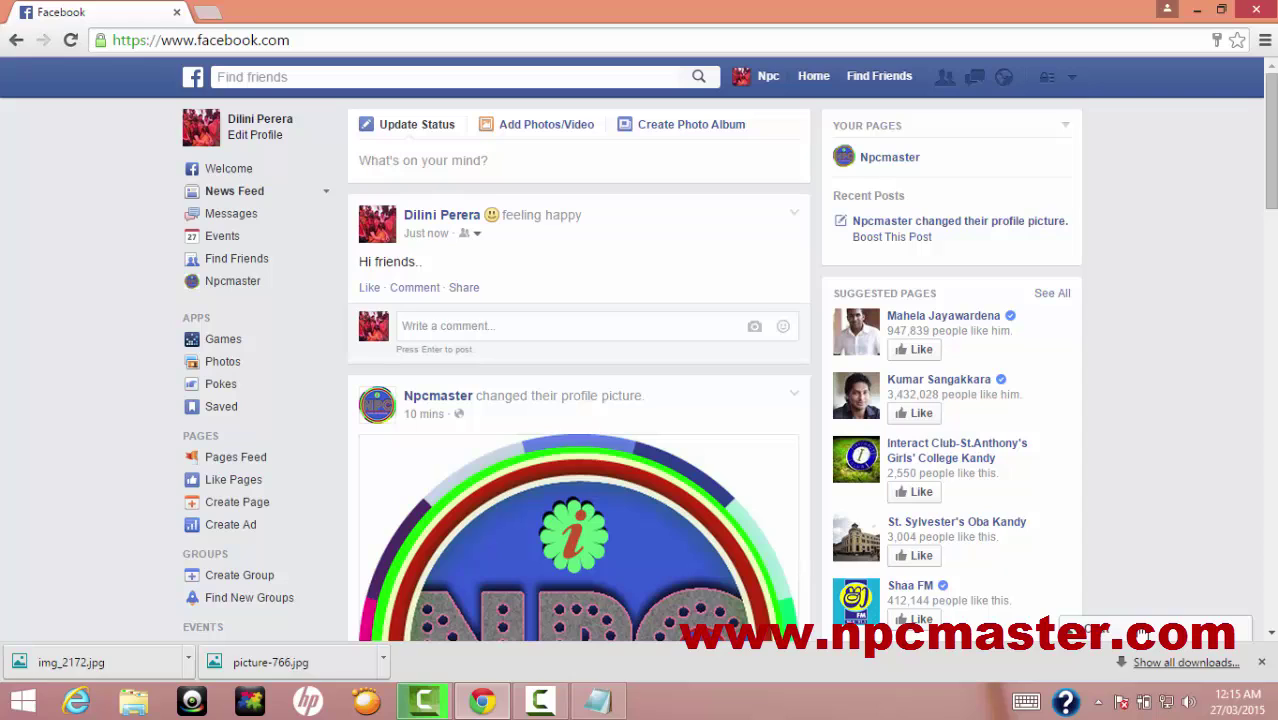
Open and close the chat panel, then go to the profile Timeline showing the new post.
{"action": "left_click", "coordinate": [1143, 634]}
{"action": "left_click", "coordinate": [1185, 328]}
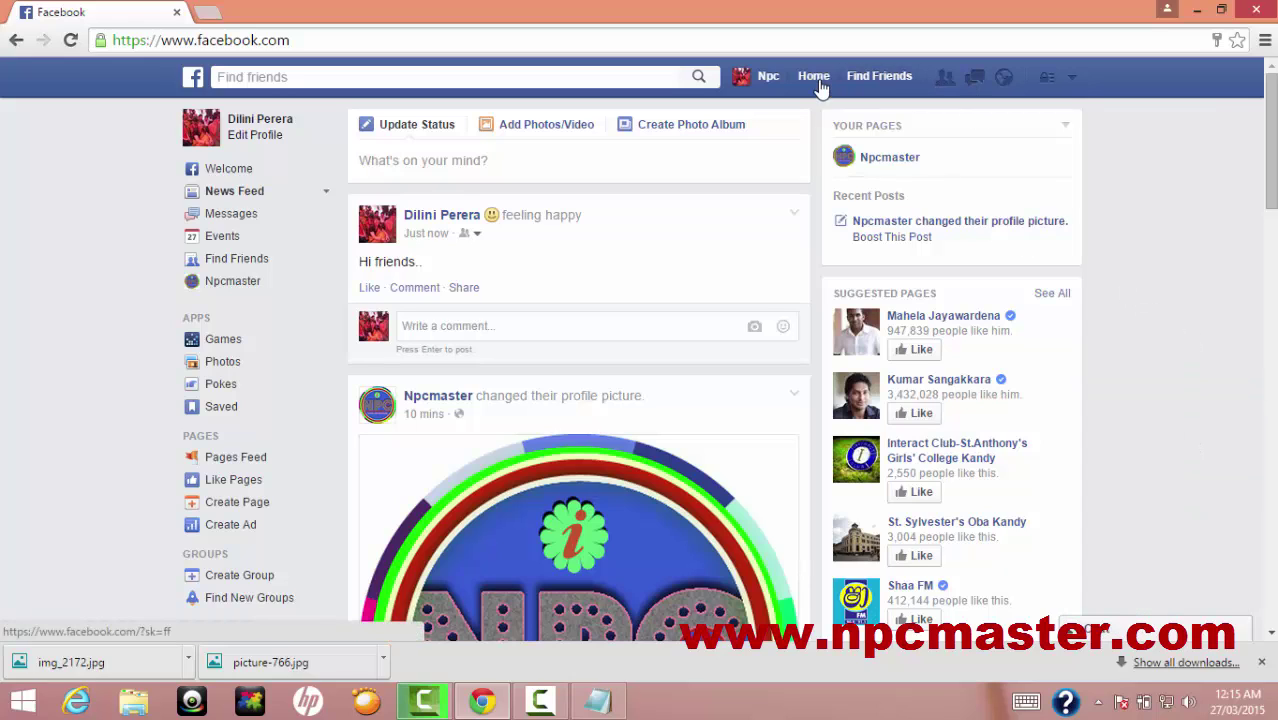
{"action": "left_click", "coordinate": [769, 78]}
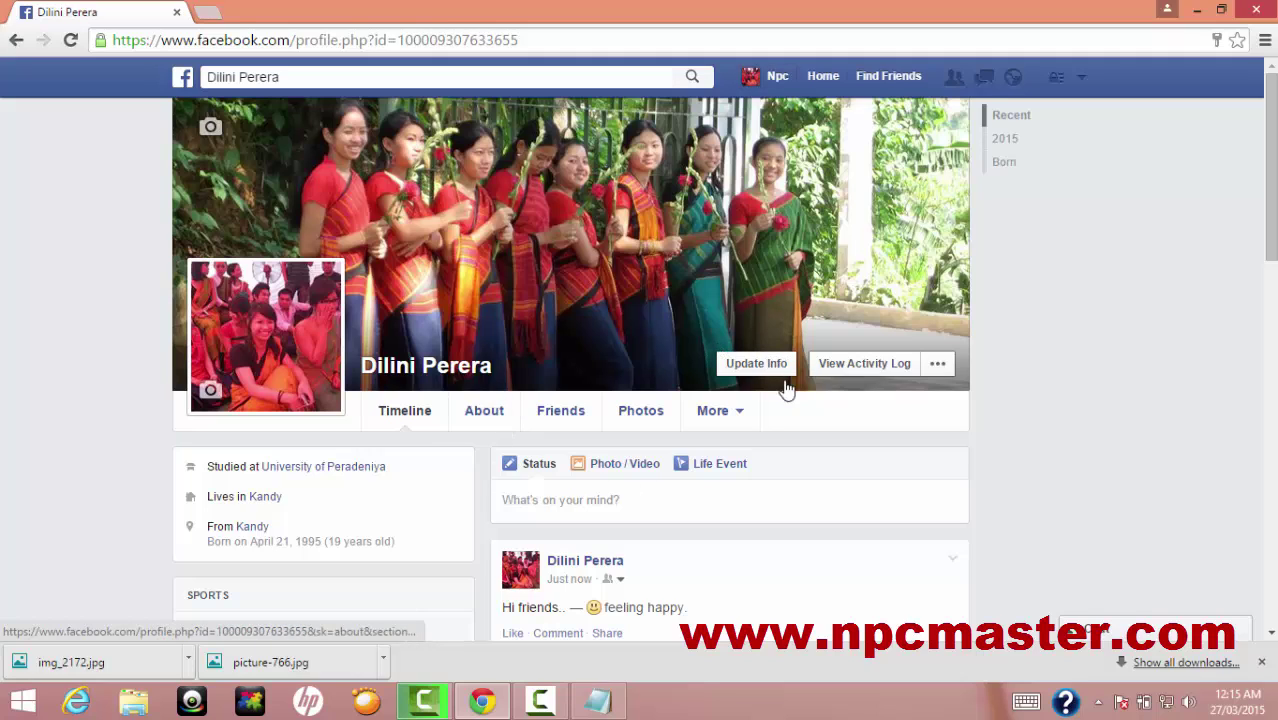
Review the profile timeline's new 'Hi friends..' feeling-happy post, then bring up the account menu.
{"action": "scroll", "coordinate": [760, 400], "scroll_direction": "down", "scroll_amount": 1}
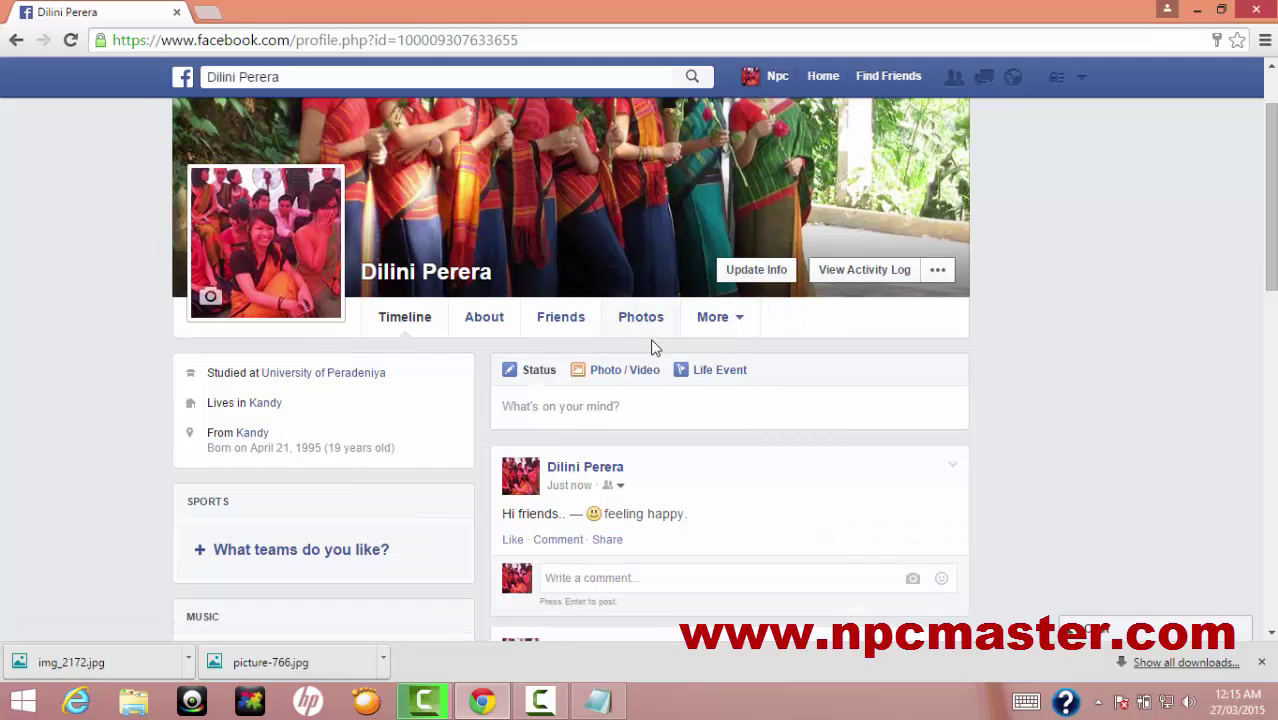
{"action": "scroll", "coordinate": [337, 437], "scroll_direction": "down", "scroll_amount": 3}
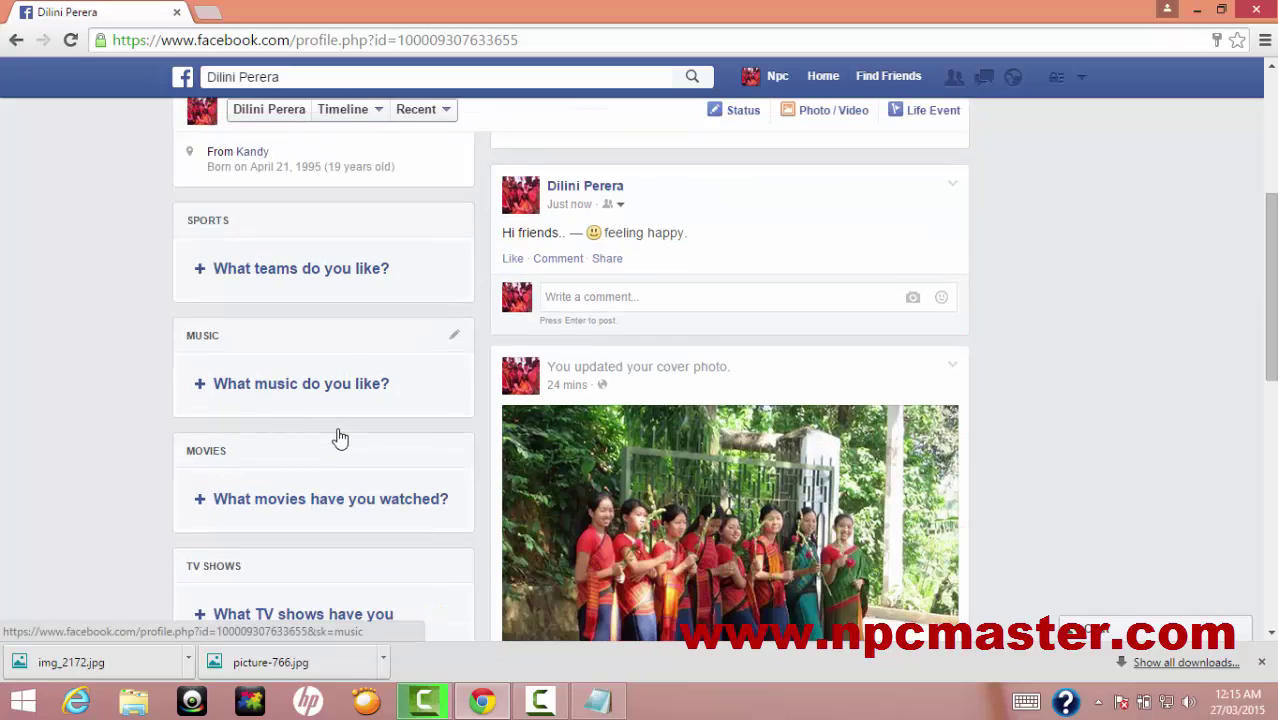
{"action": "scroll", "coordinate": [337, 437], "scroll_direction": "up", "scroll_amount": 4}
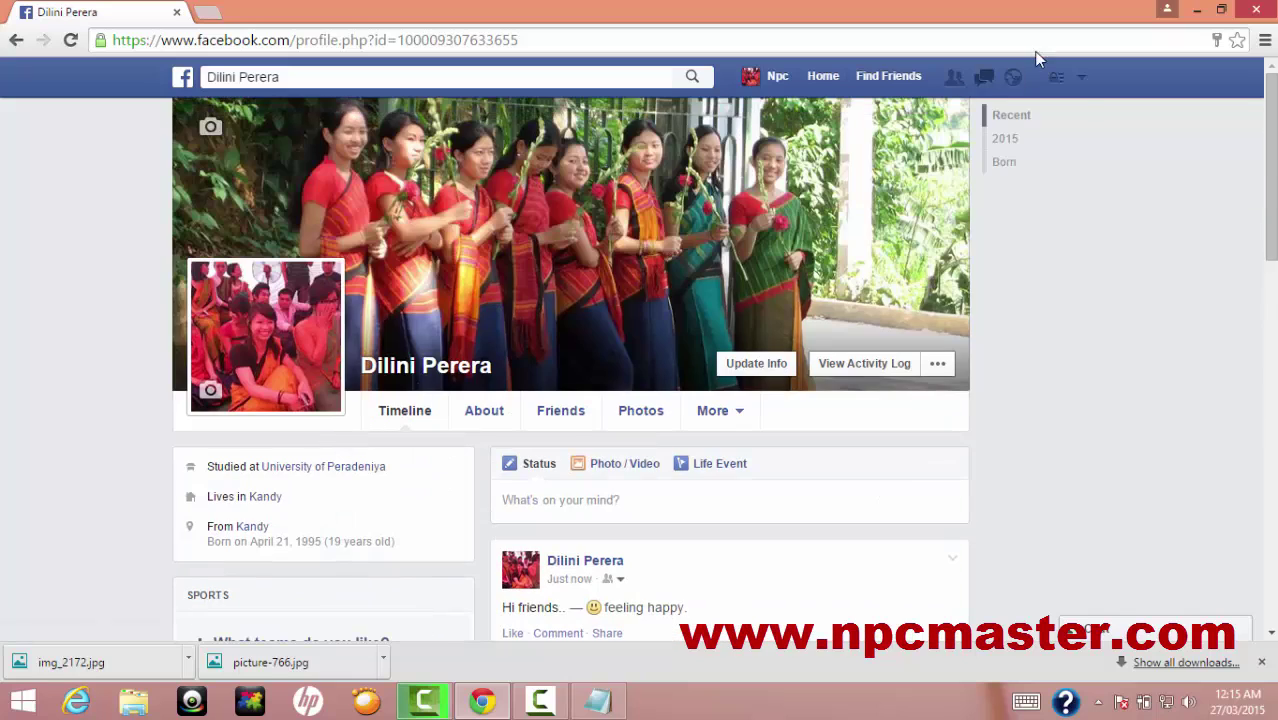
{"action": "left_click", "coordinate": [1082, 80]}
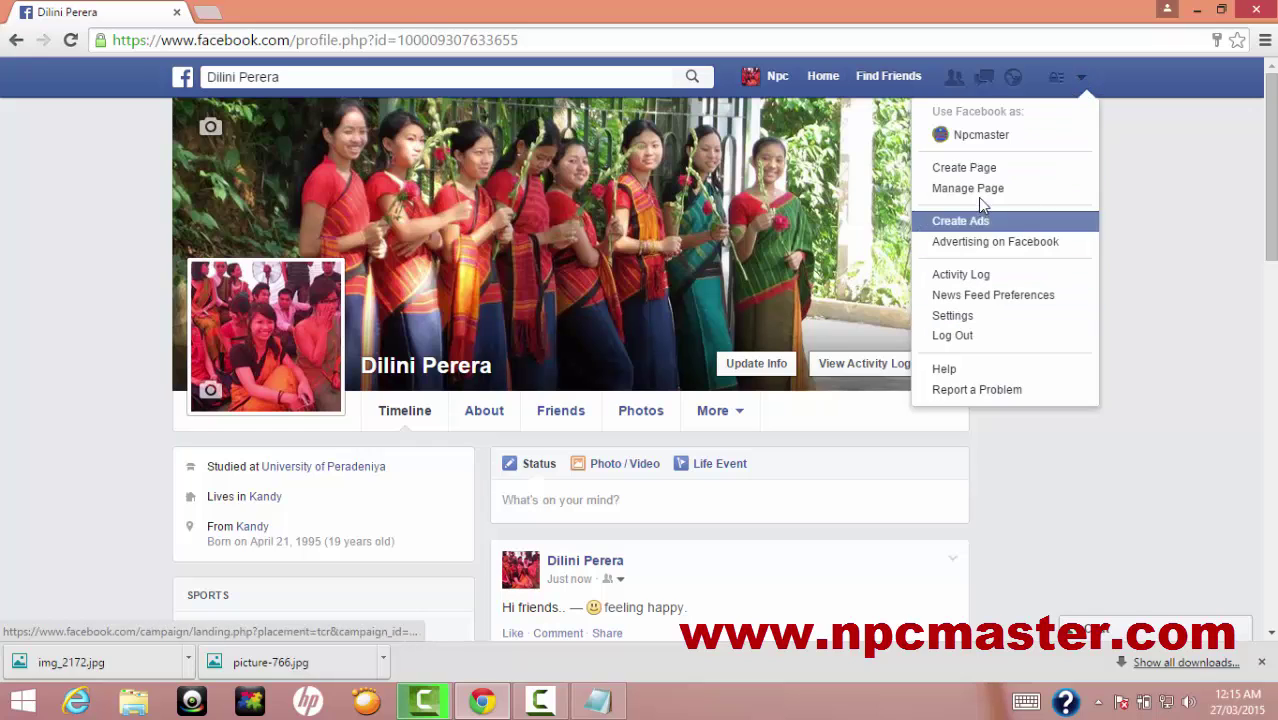
Switch to acting as the Npcmaster page and step through its introductory tour to the page timeline.
{"action": "left_click", "coordinate": [989, 145]}
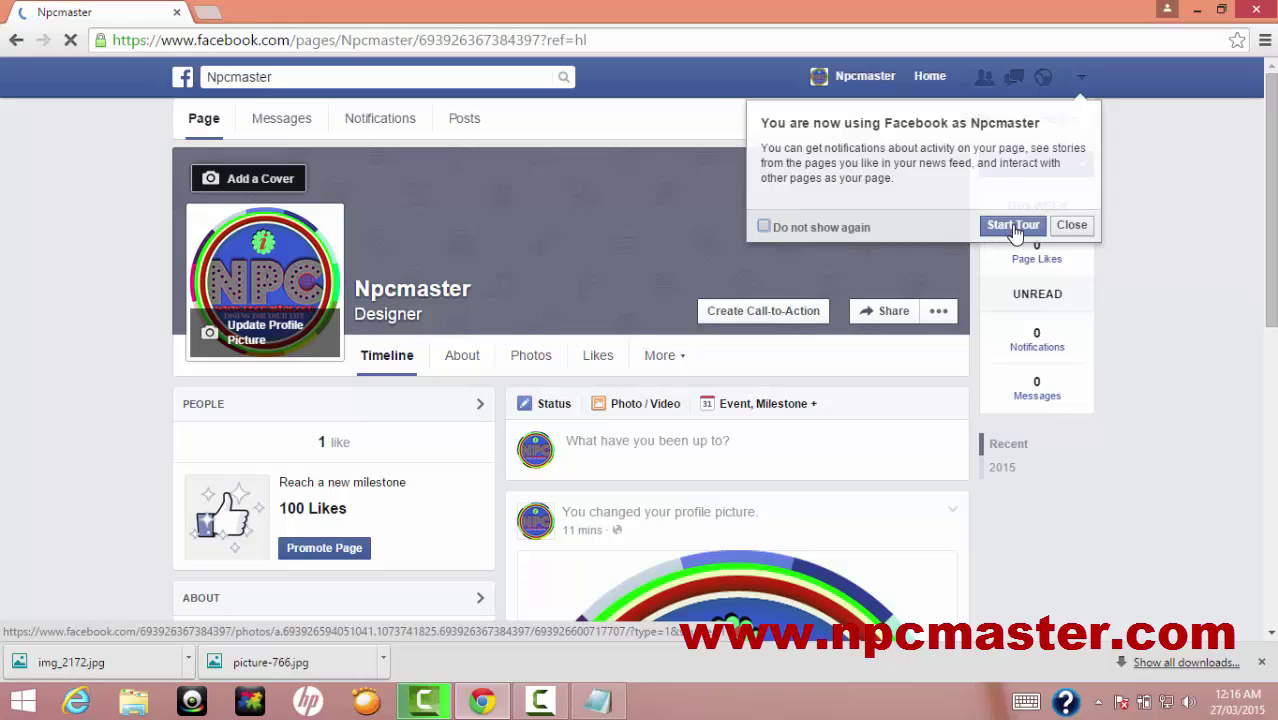
{"action": "left_click", "coordinate": [1005, 225]}
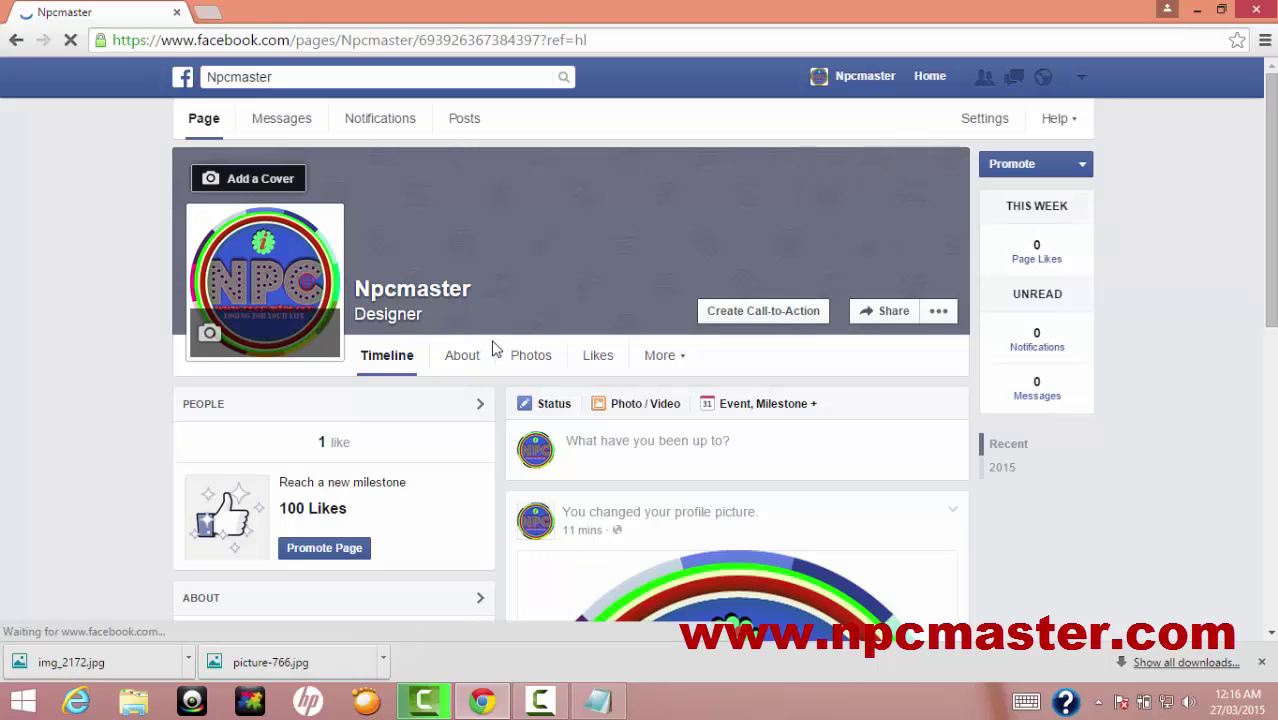
{"action": "scroll", "coordinate": [300, 360], "scroll_direction": "down", "scroll_amount": 1}
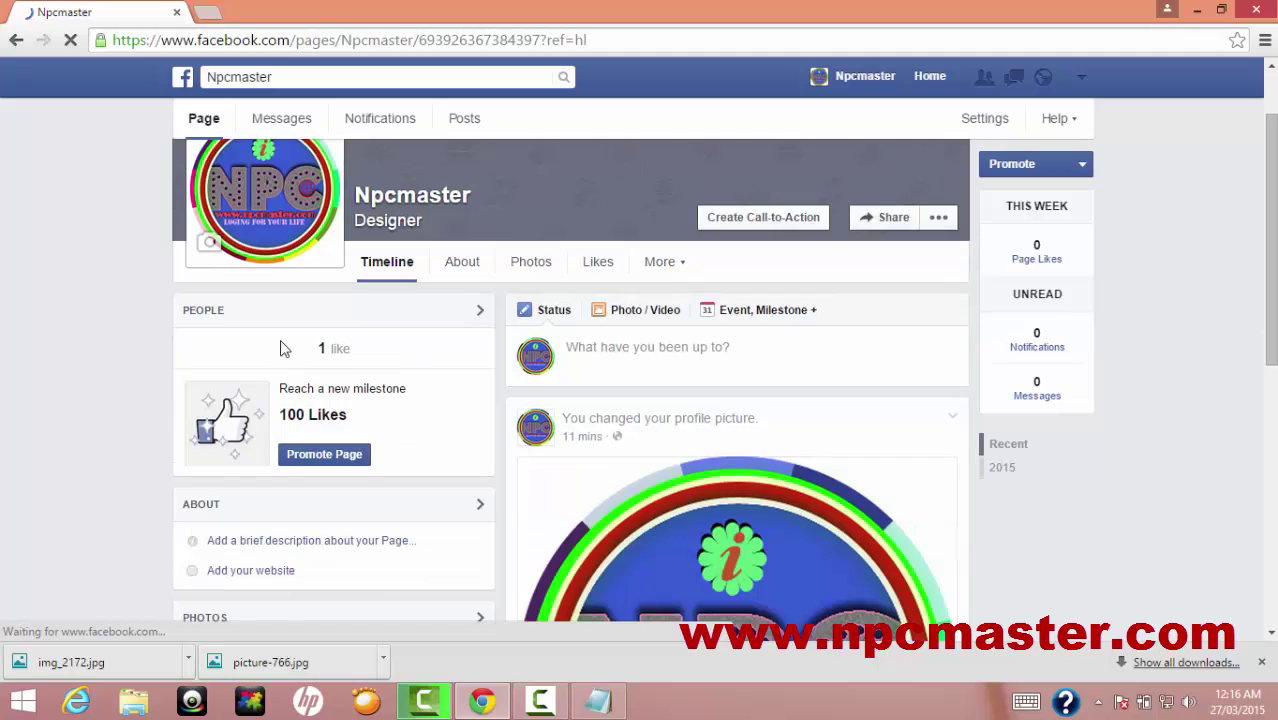
{"action": "scroll", "coordinate": [333, 318], "scroll_direction": "down", "scroll_amount": 1}
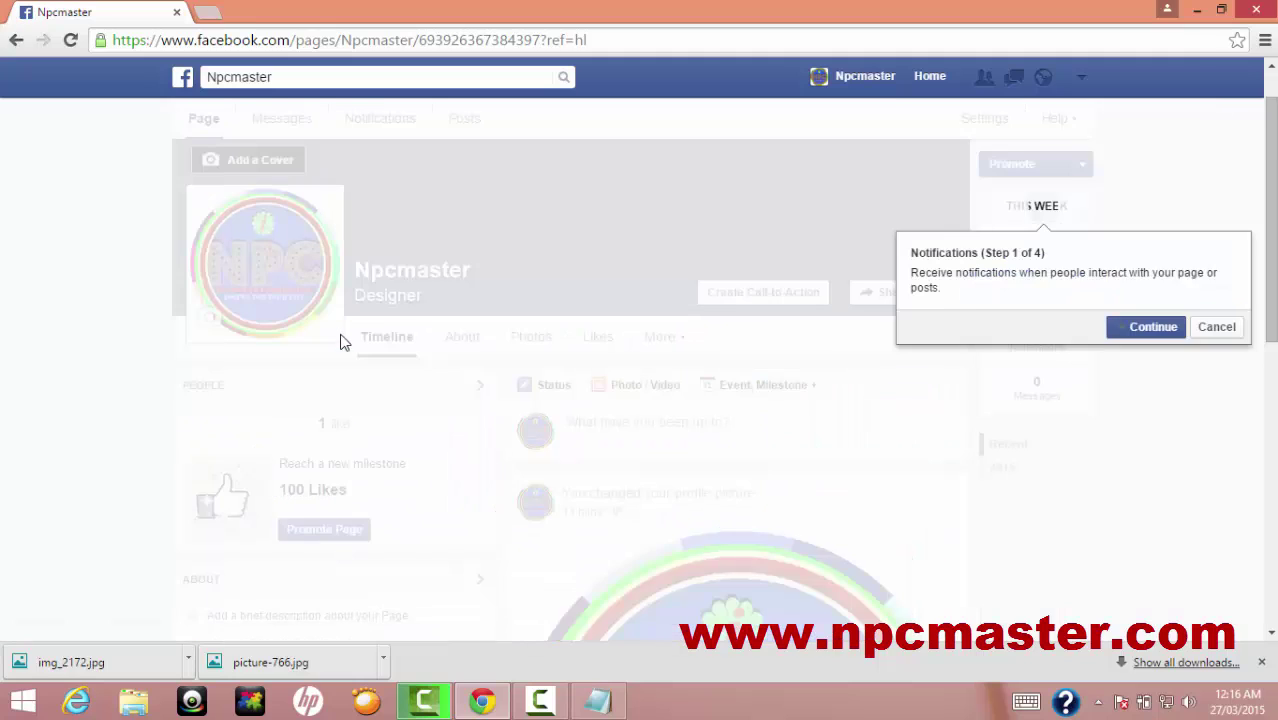
{"action": "left_click", "coordinate": [1145, 200]}
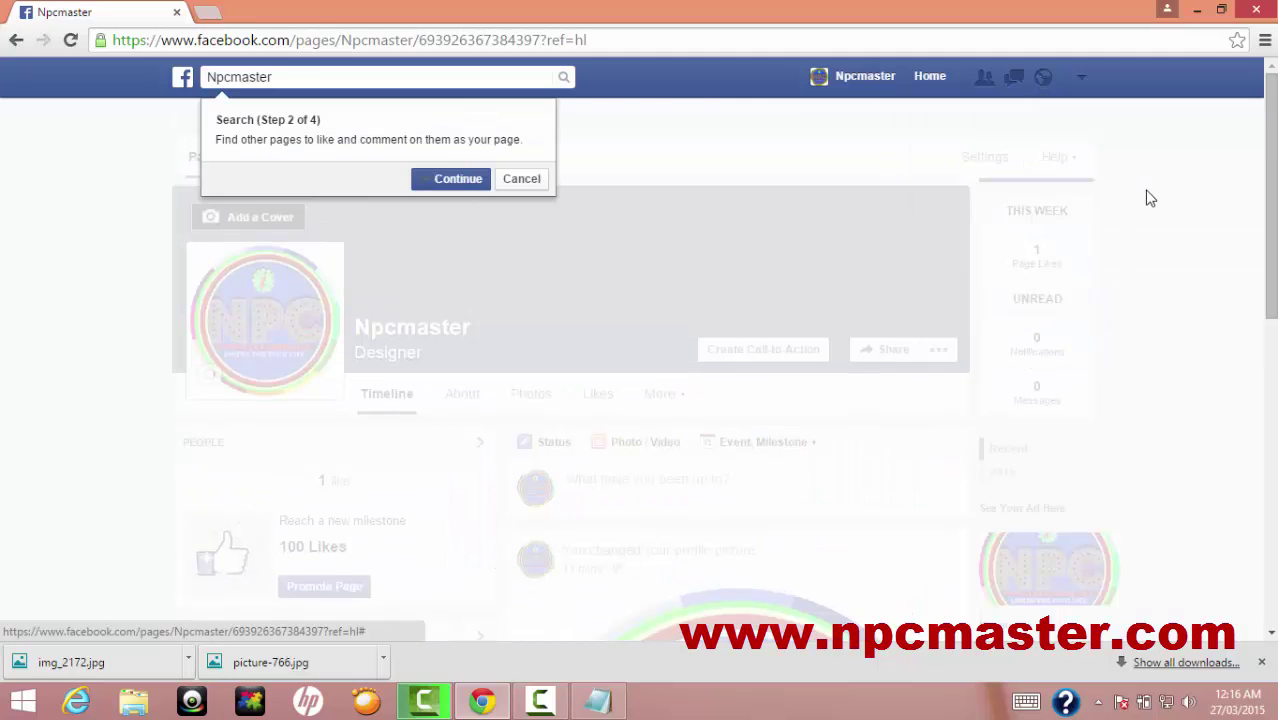
{"action": "left_click", "coordinate": [462, 190]}
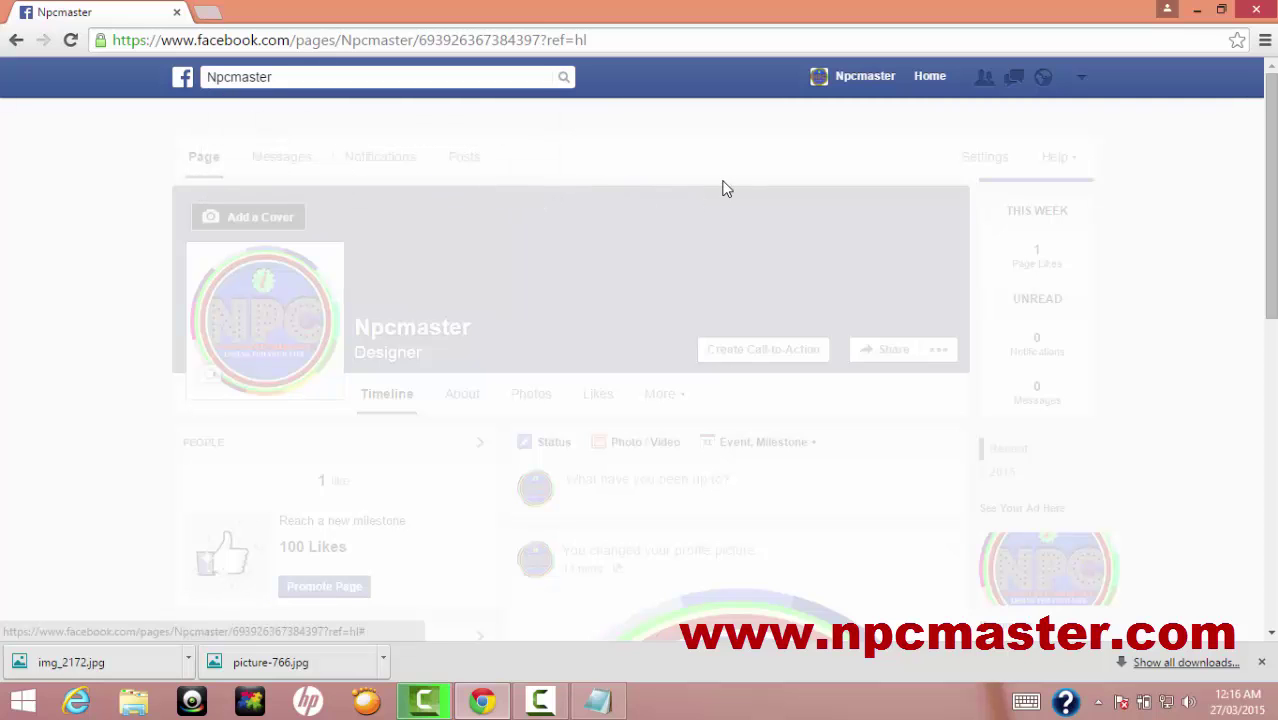
{"action": "scroll", "coordinate": [965, 108], "scroll_direction": "down", "scroll_amount": 3}
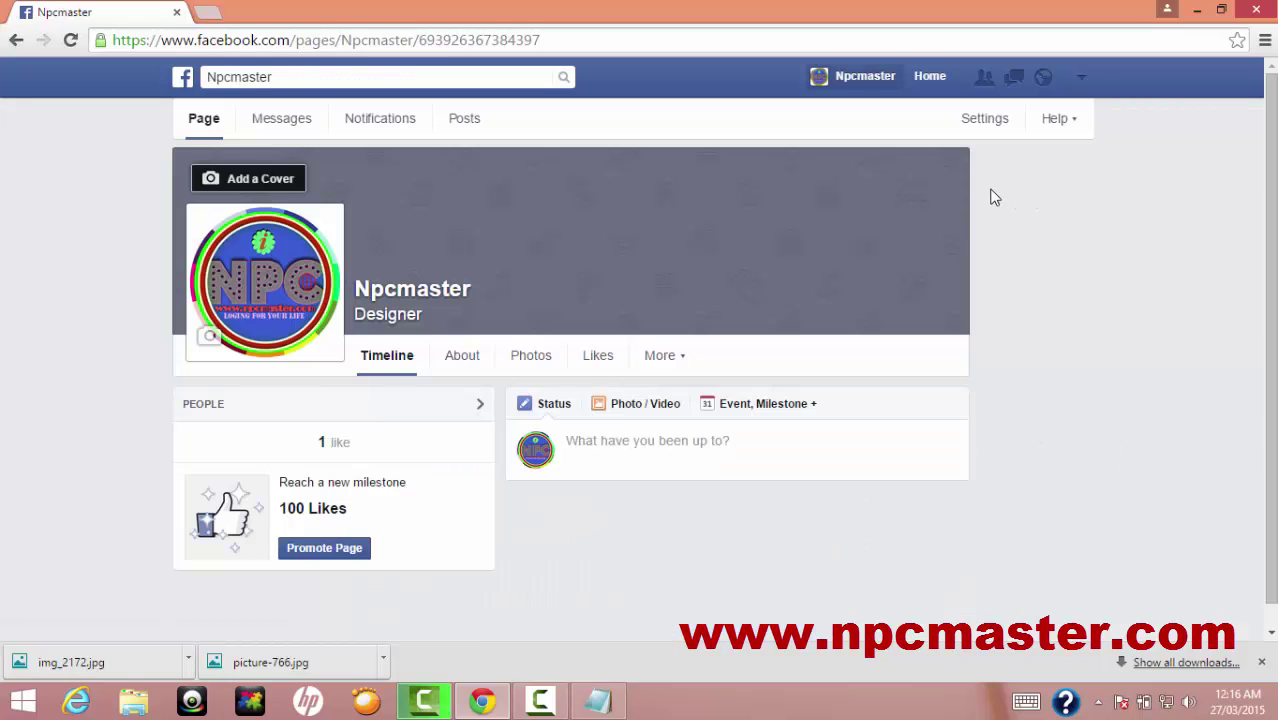
Log out of the Facebook account via the header dropdown.
{"action": "left_click", "coordinate": [1083, 82]}
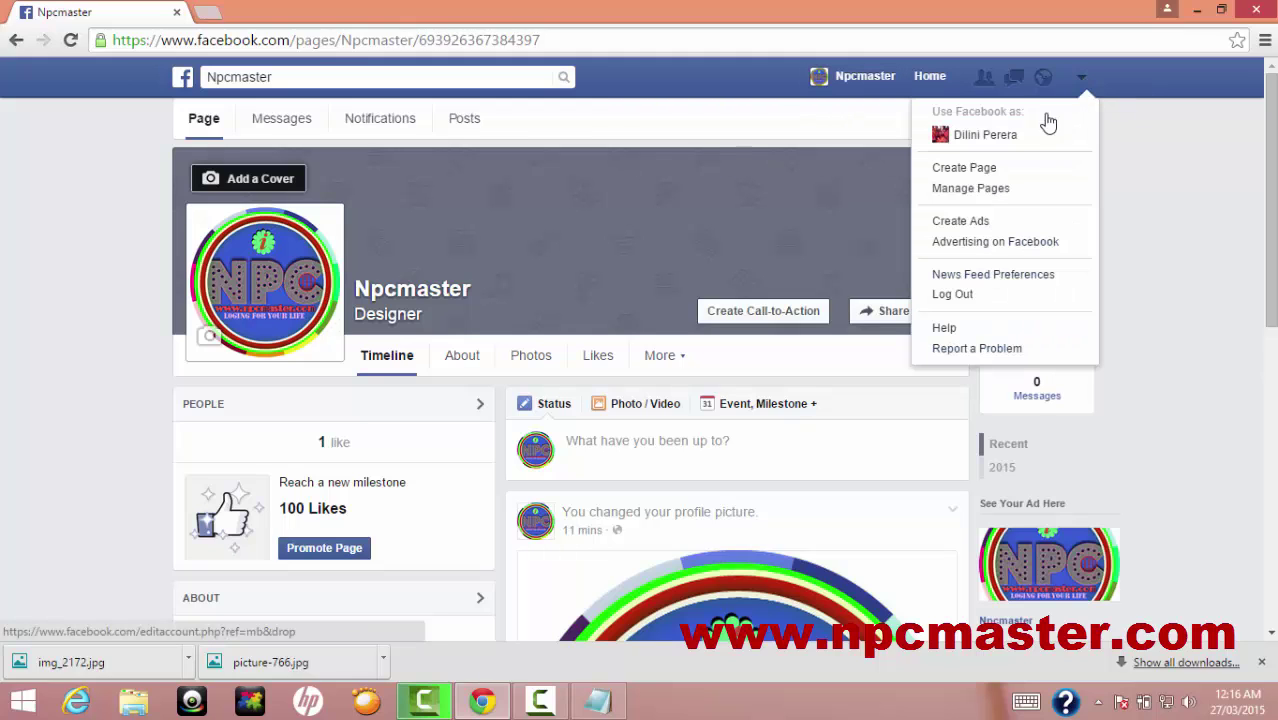
{"action": "left_click", "coordinate": [970, 296]}
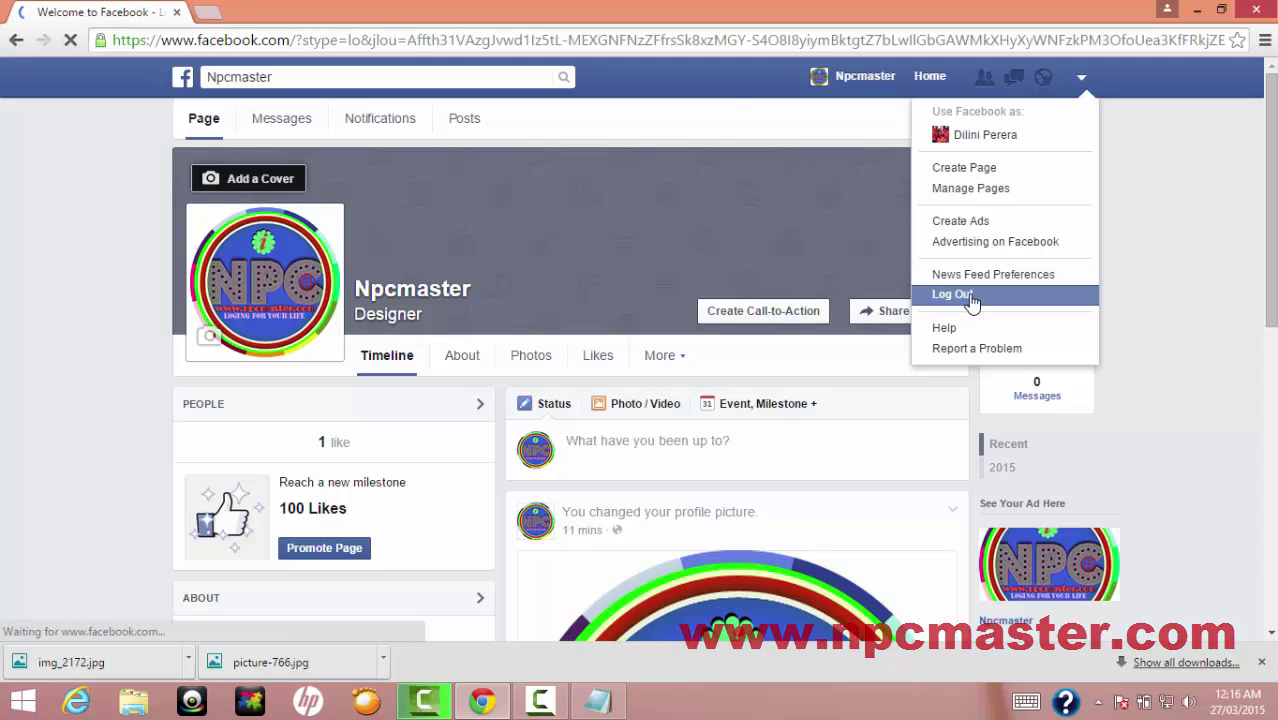